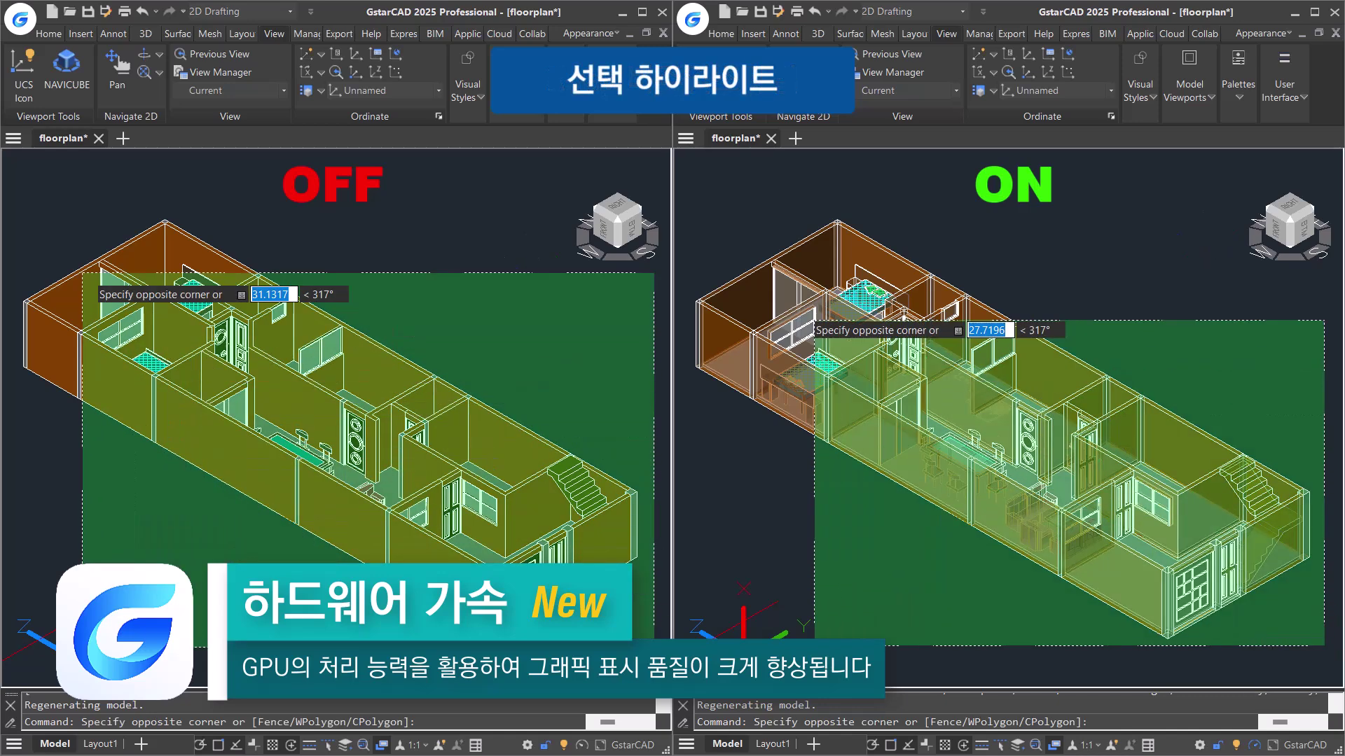
- Crossing-select the whole floorplan to compare selection highlighting
left_click(465, 228)
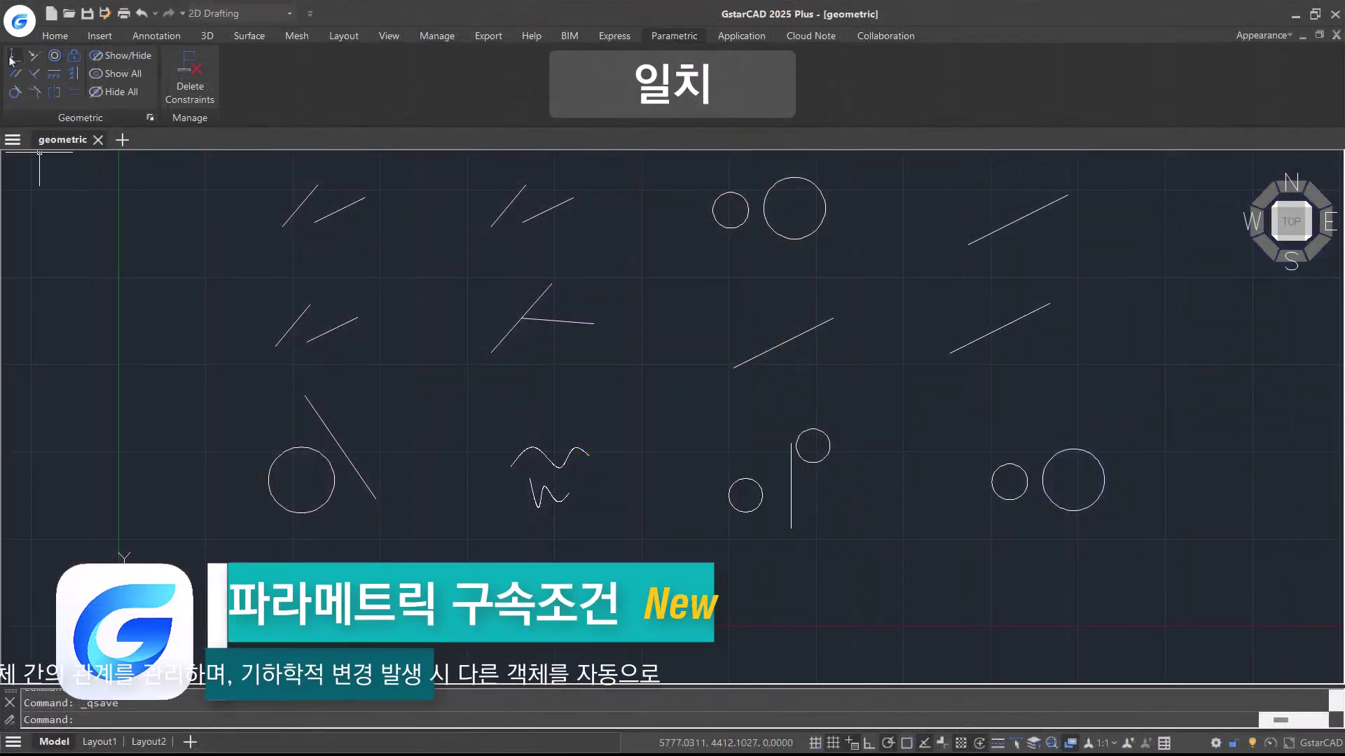
- Join line endpoints with Coincident, lengthen a line around its Fixed point, and make two lines Parallel
left_click(11, 58)
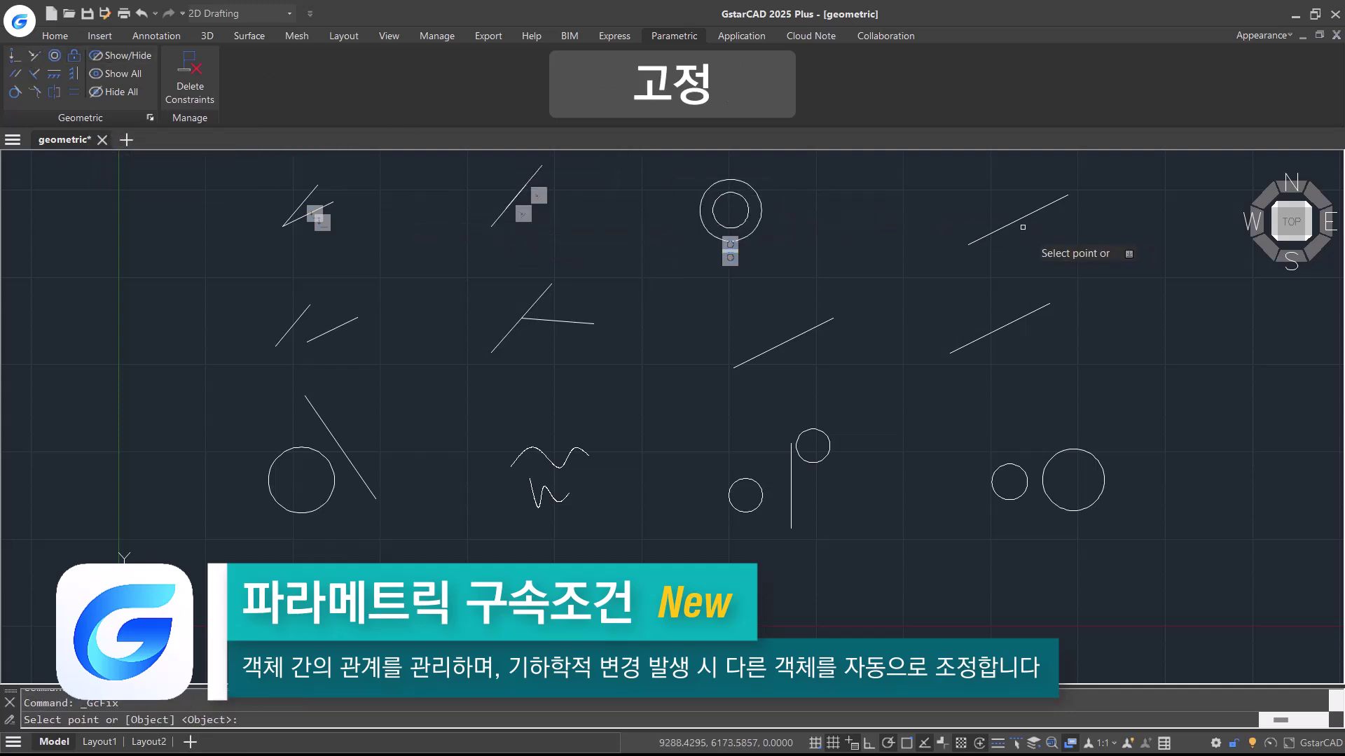
left_click(1088, 254)
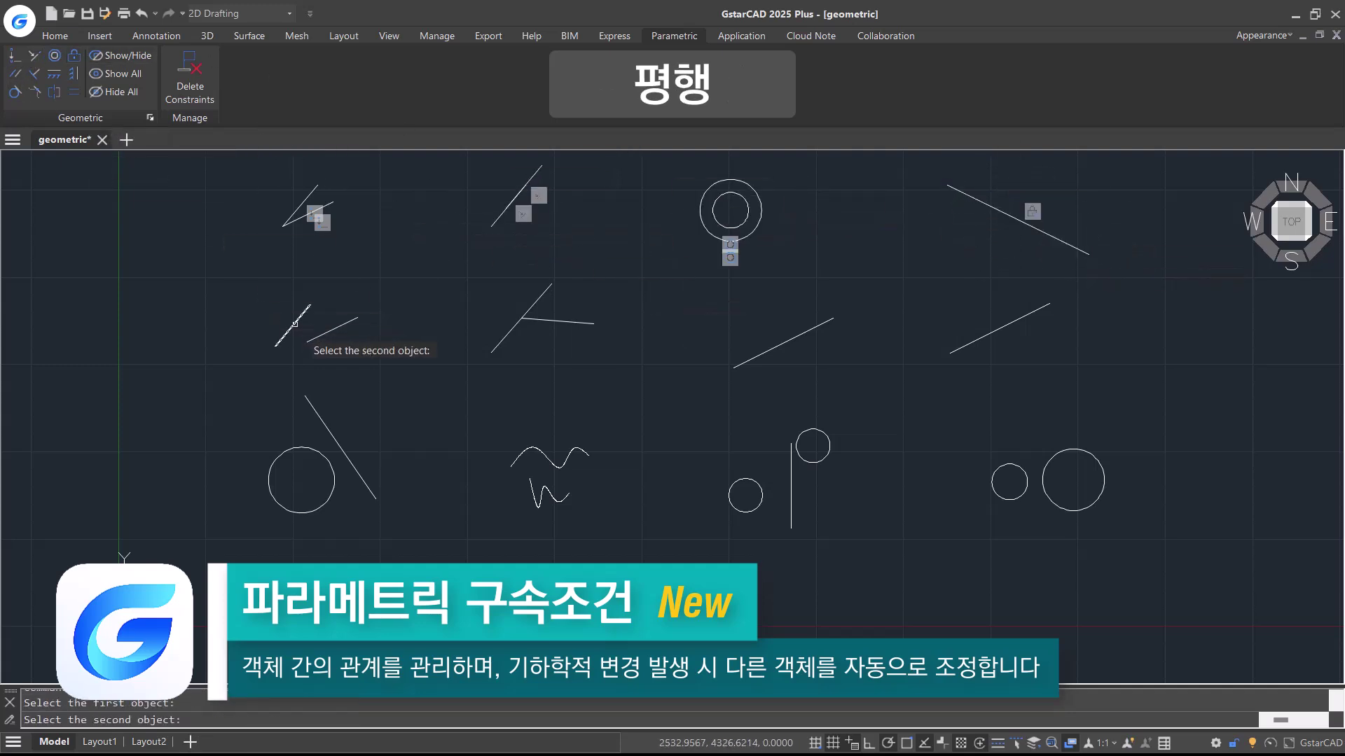
left_click(333, 329)
left_click(34, 73)
left_click(533, 304)
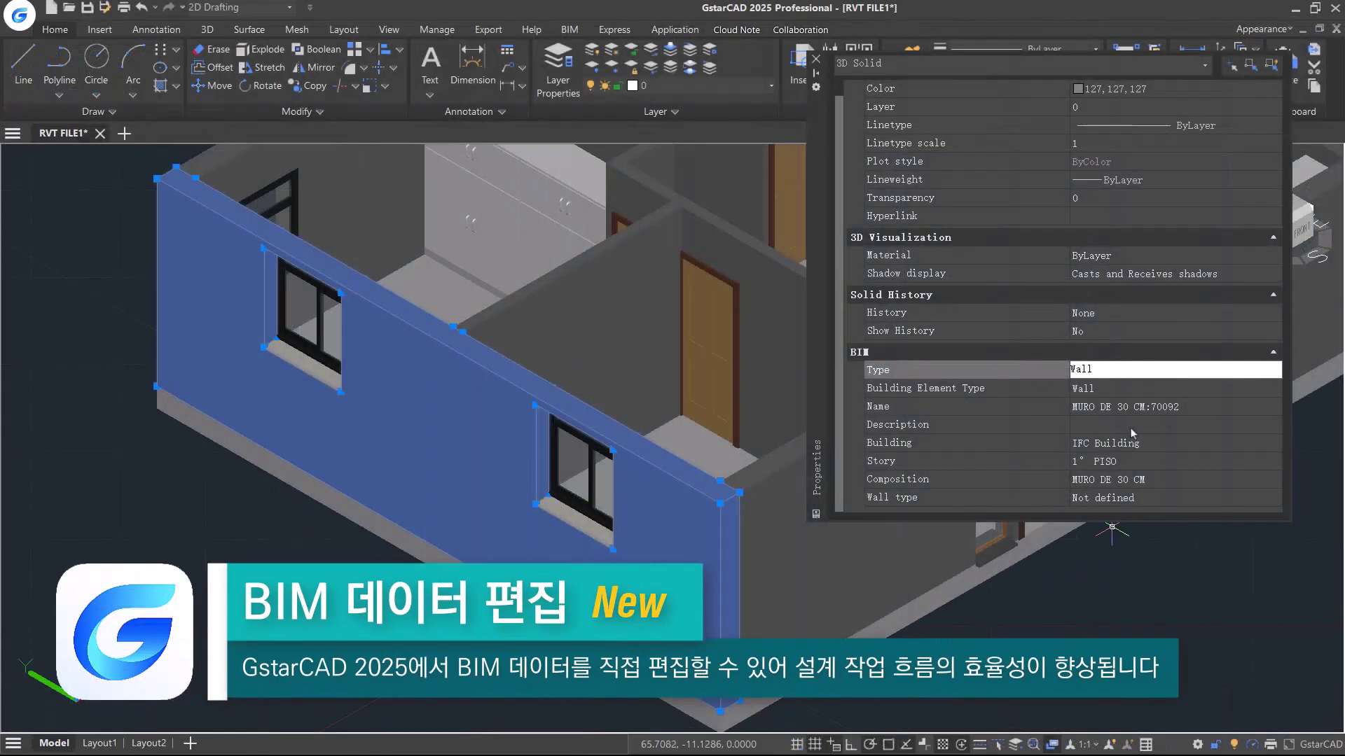
- Set the wall's BIM Description to 'paint white' and its Wall type to Solid wall
left_click(1132, 425)
type("paint white")
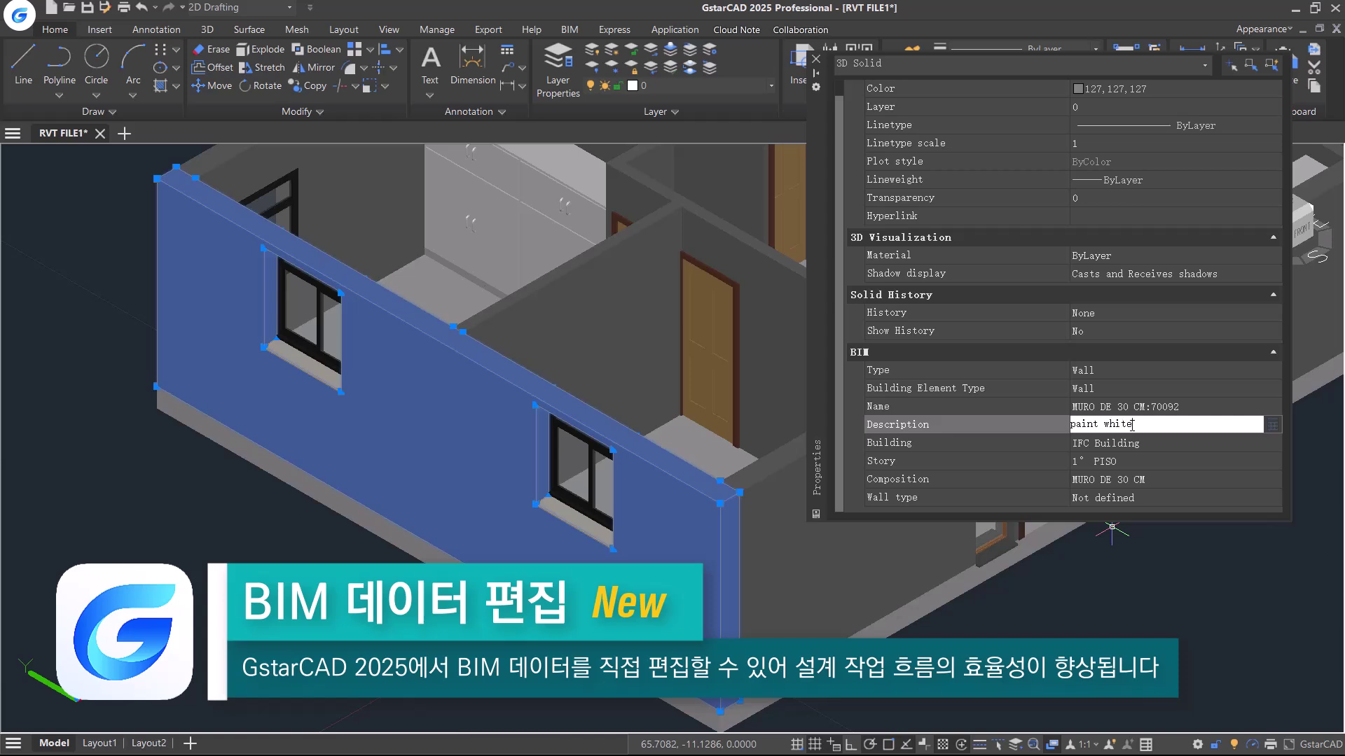
left_click(1166, 497)
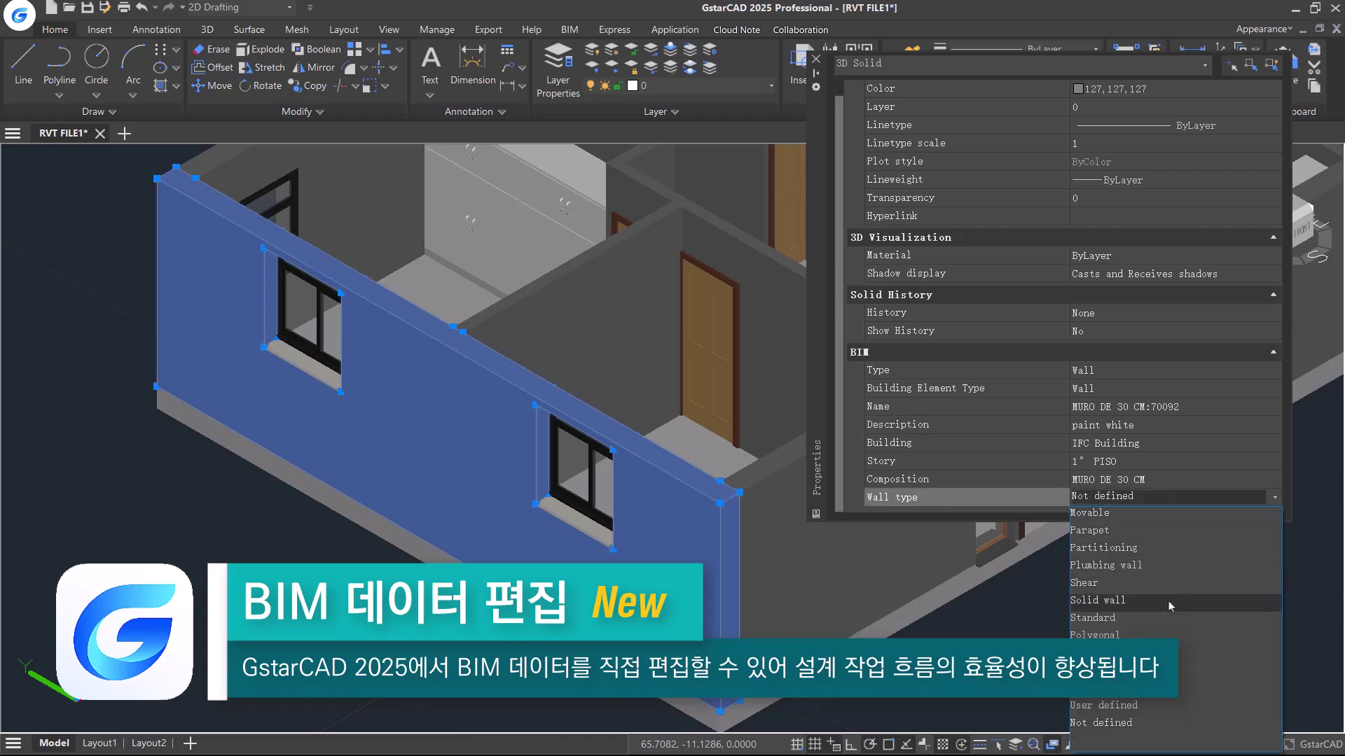
left_click(1169, 601)
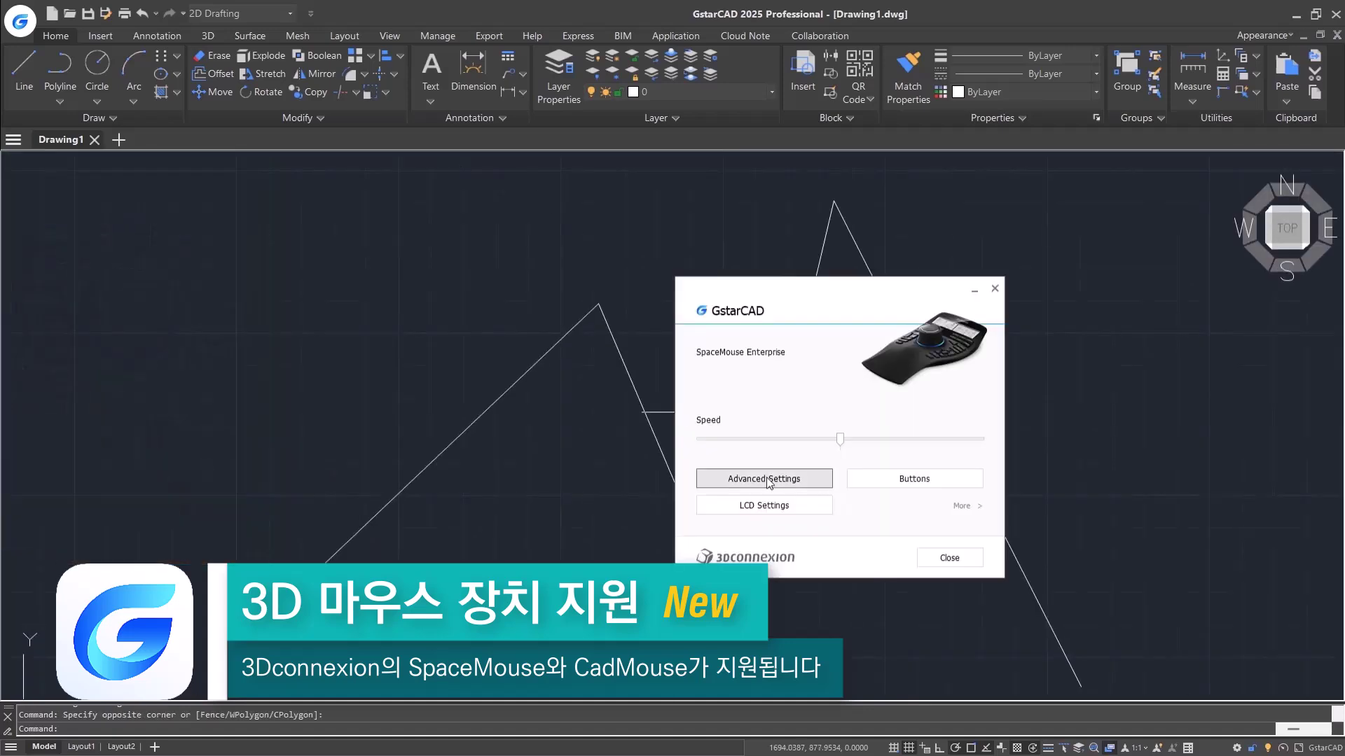
left_click(876, 478)
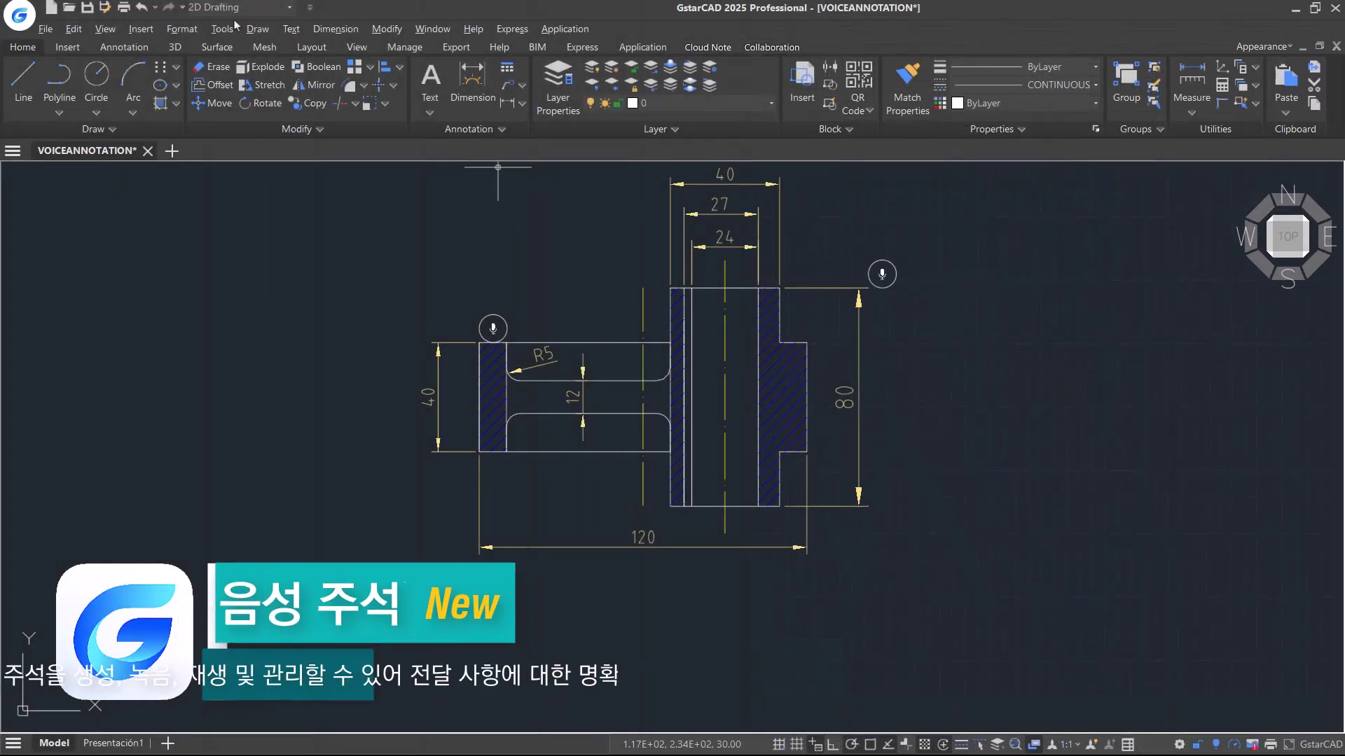
- Open the Voice Manager from Tools and list the drawing's three recorded voice notes
left_click(222, 29)
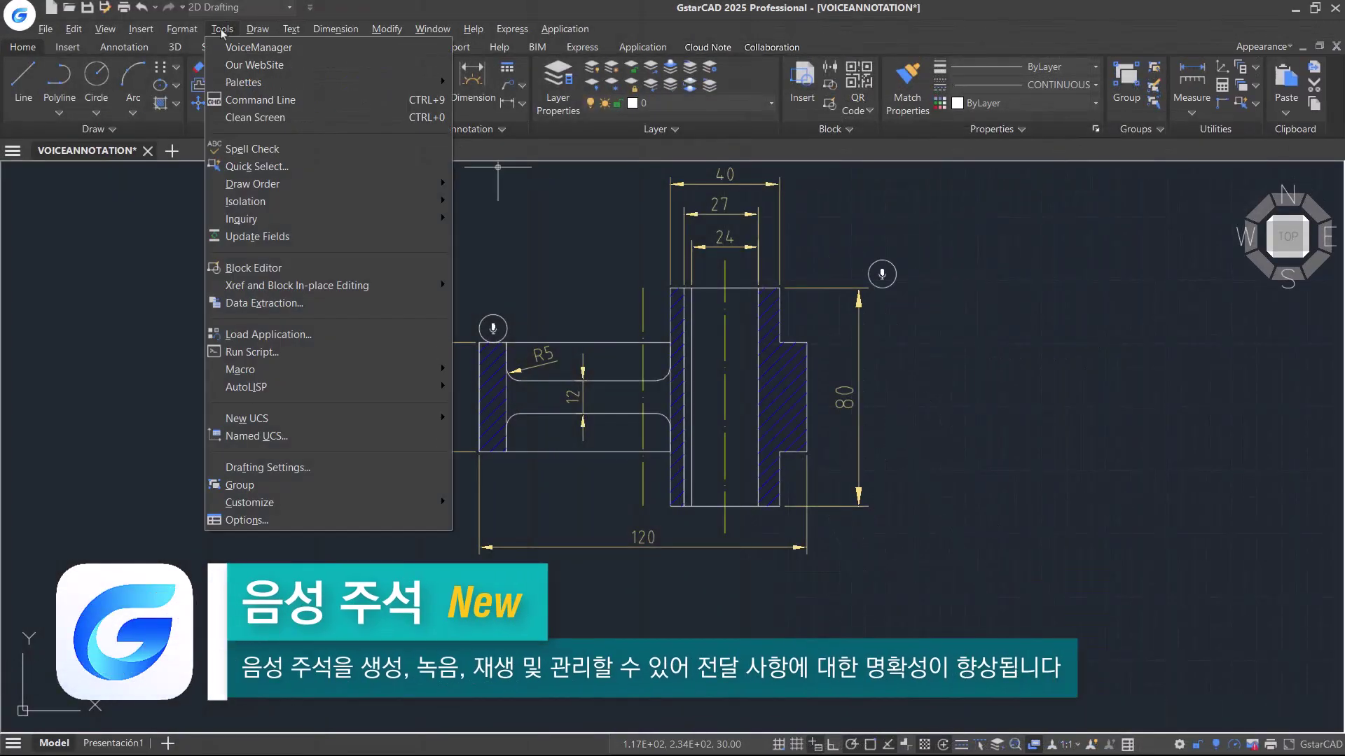
left_click(258, 47)
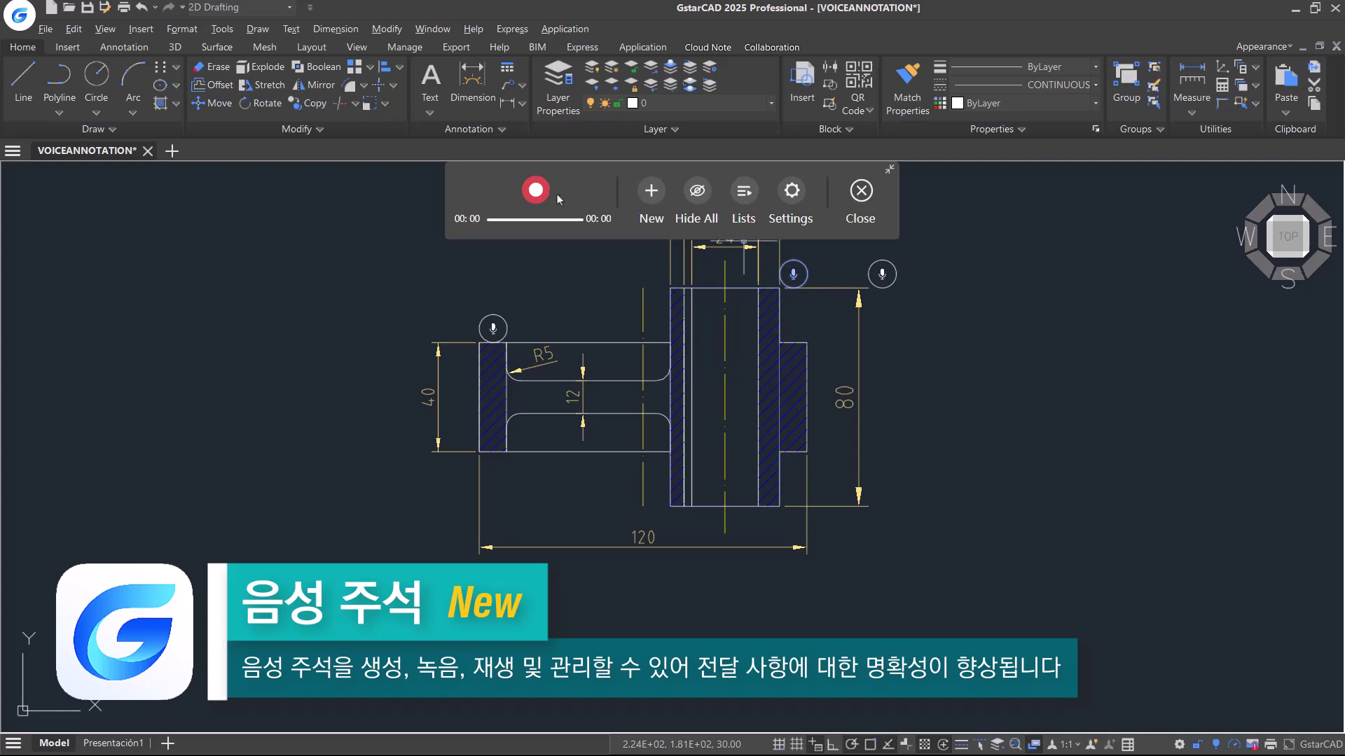
left_click(744, 210)
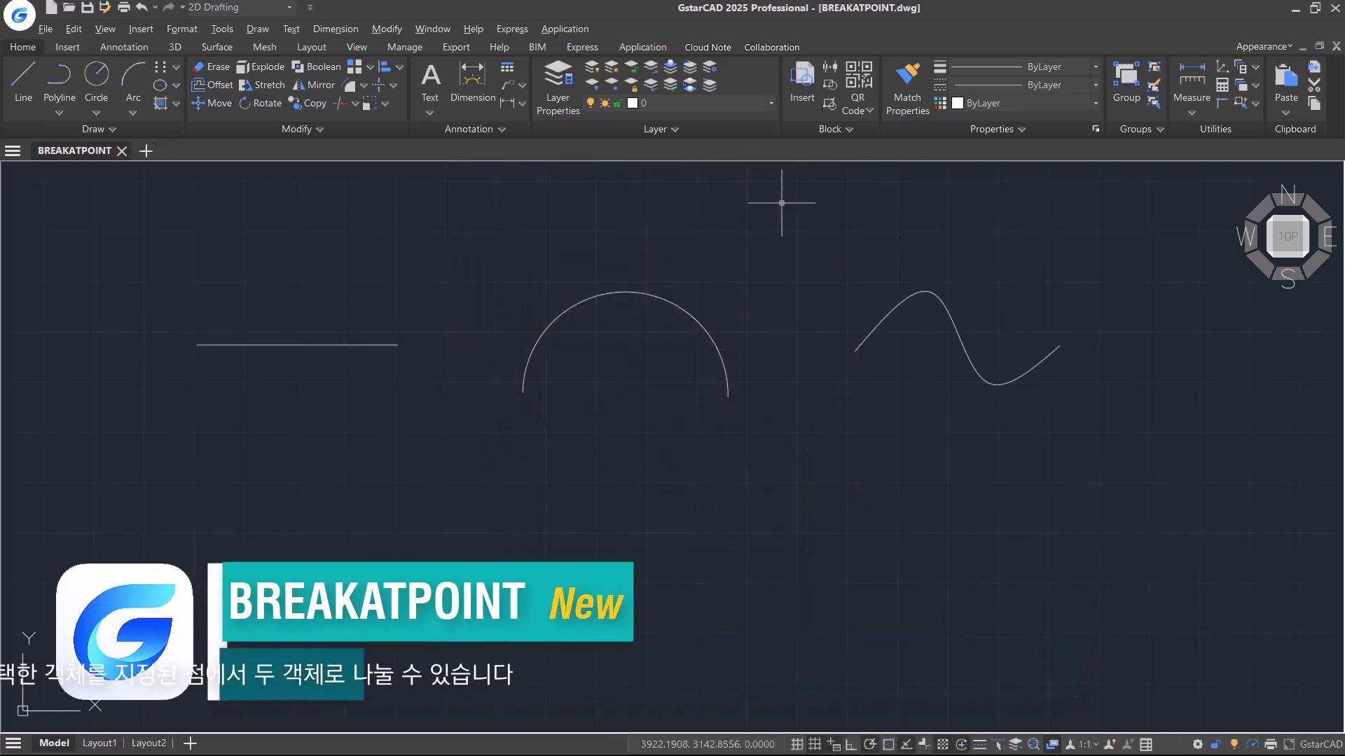
- Run BREAKATPOINT ('bre') to split the arc near its top
type("bre")
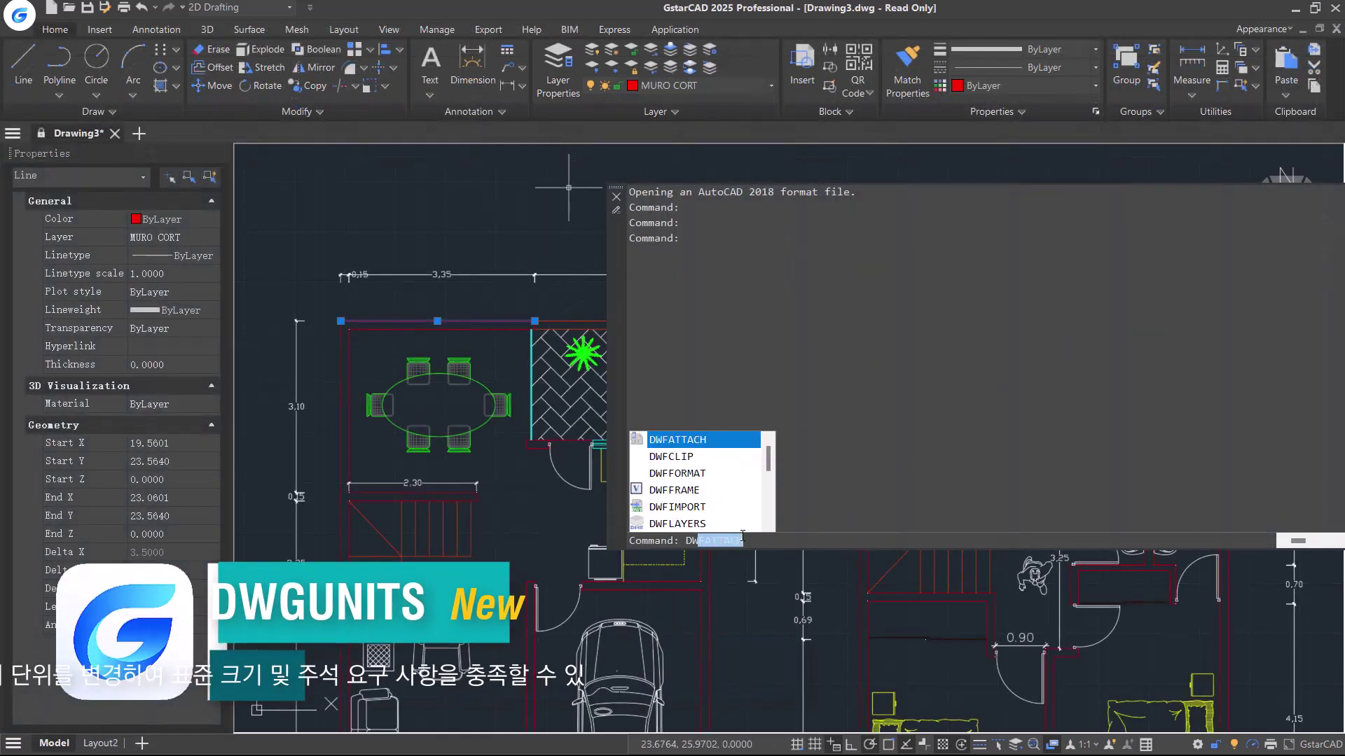
- Run DWGUNITS (GU) for millimetre decimal units, confirming insertion-unit matching and object scaling
type("GU")
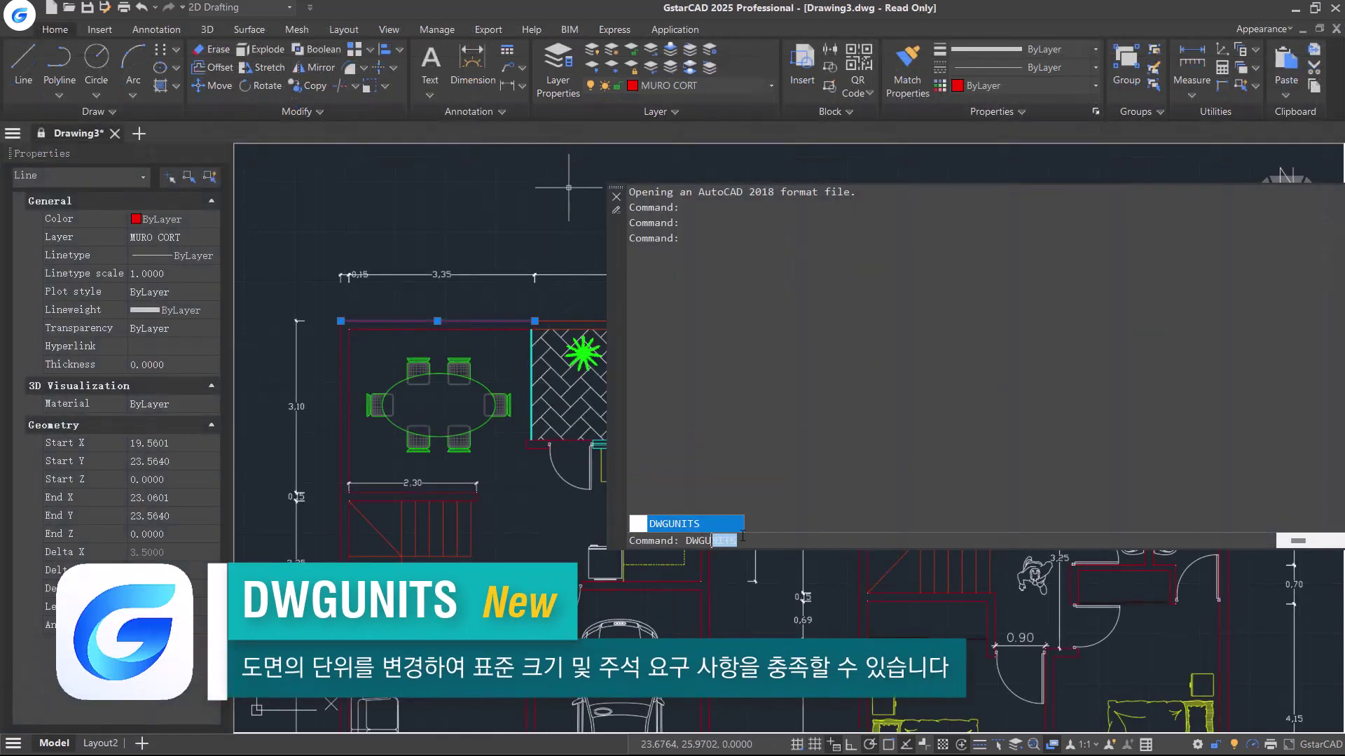
key("Return")
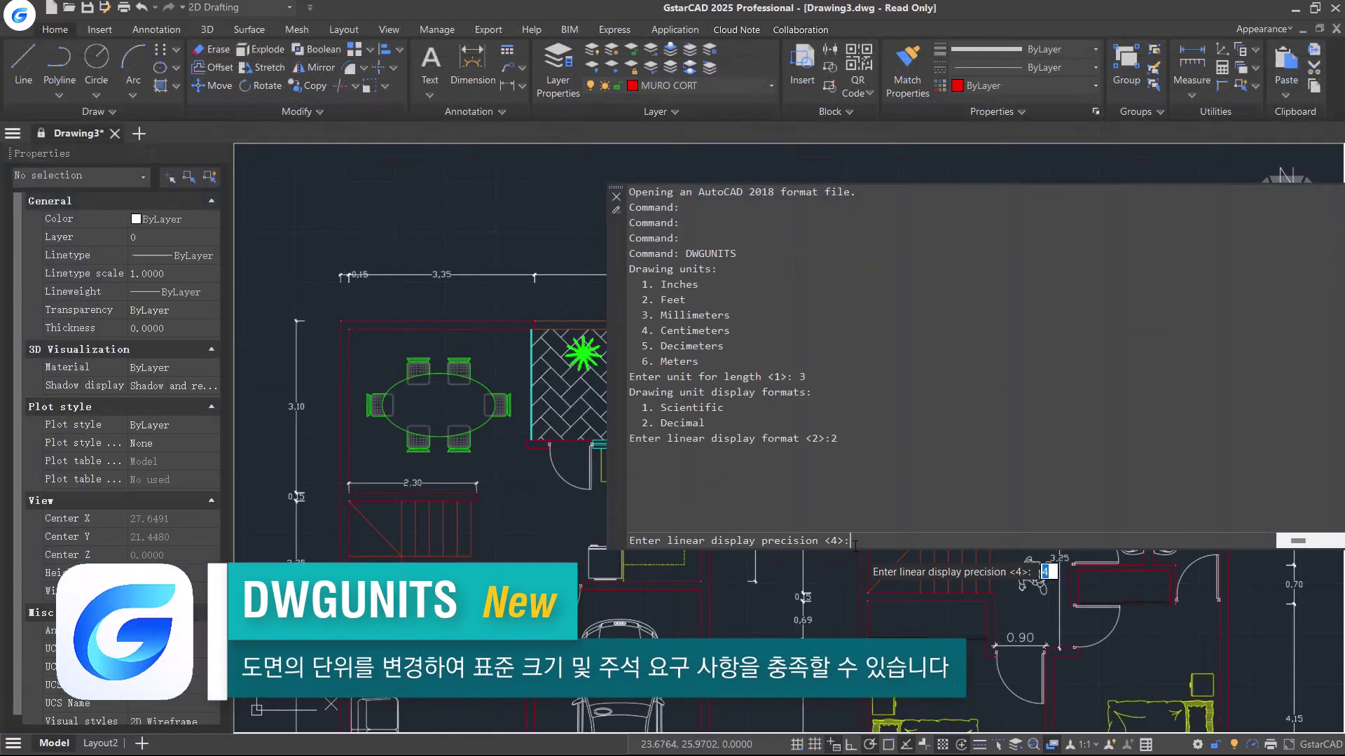
type("y")
key("Return")
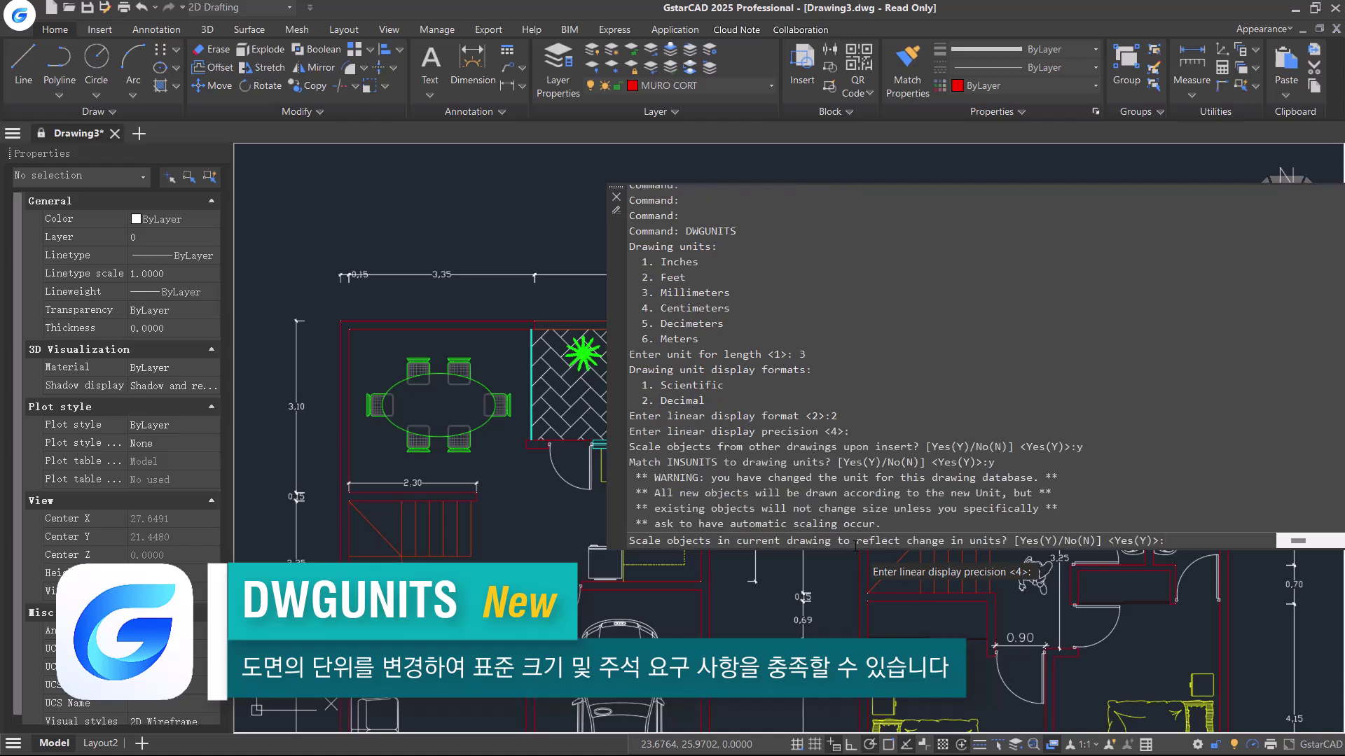
key("Return")
key("Return")
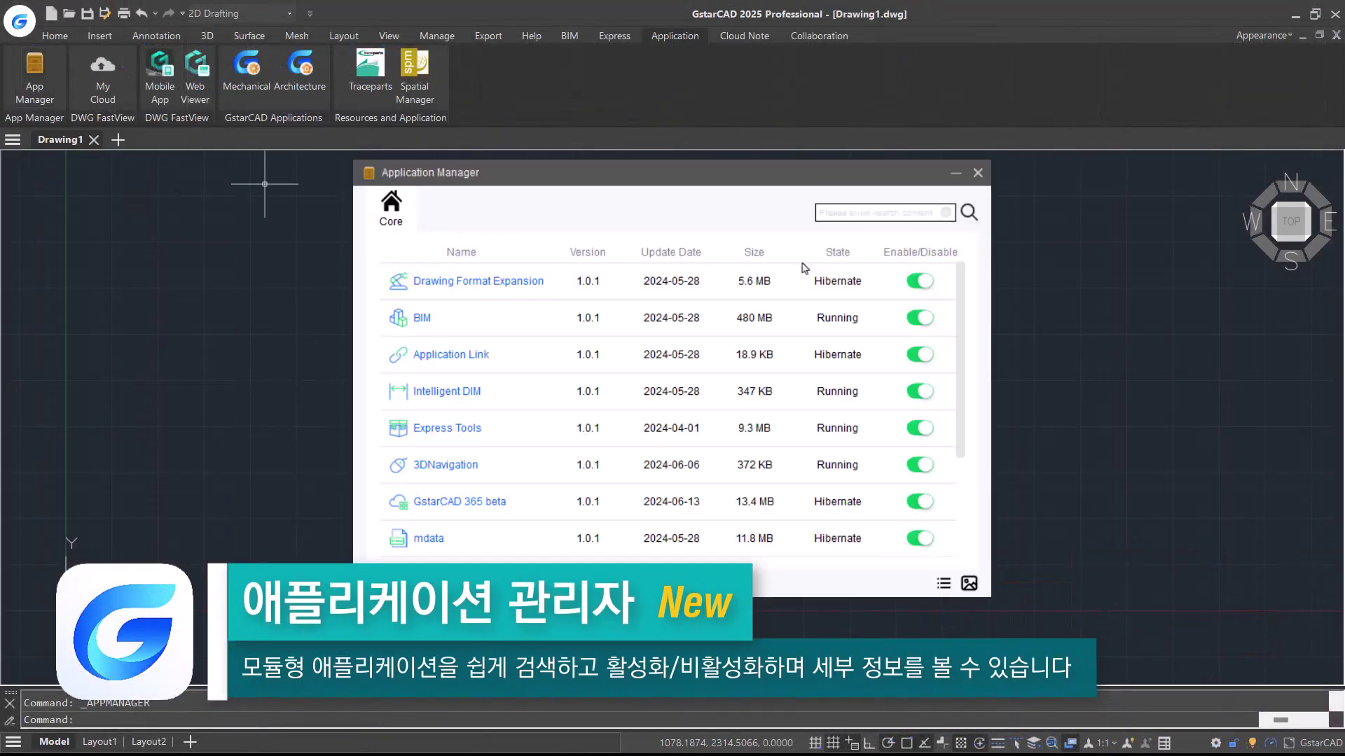
- Turn the BIM module off and back on in the Application Manager
scroll(964, 286, "down", 2)
scroll(963, 284, "down", 2)
scroll(961, 278, "up", 2)
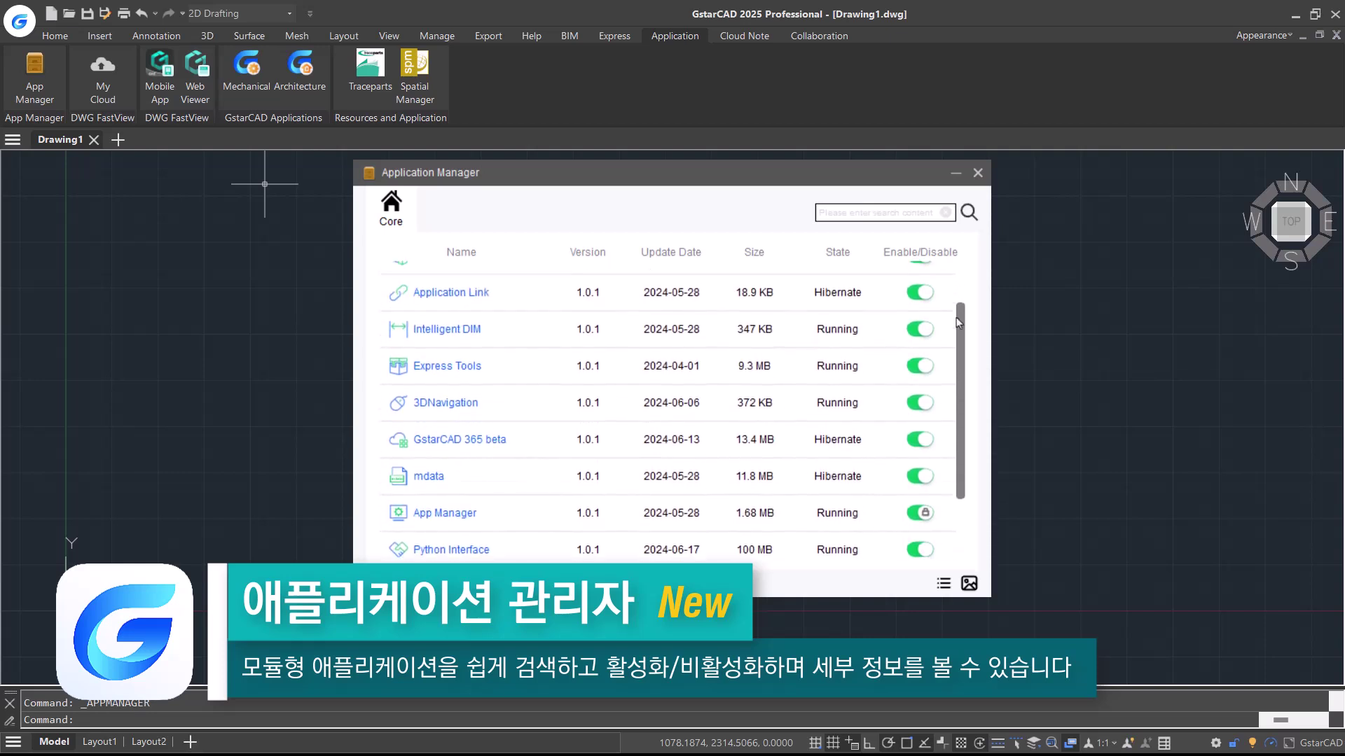
scroll(960, 273, "up", 2)
left_click(918, 318)
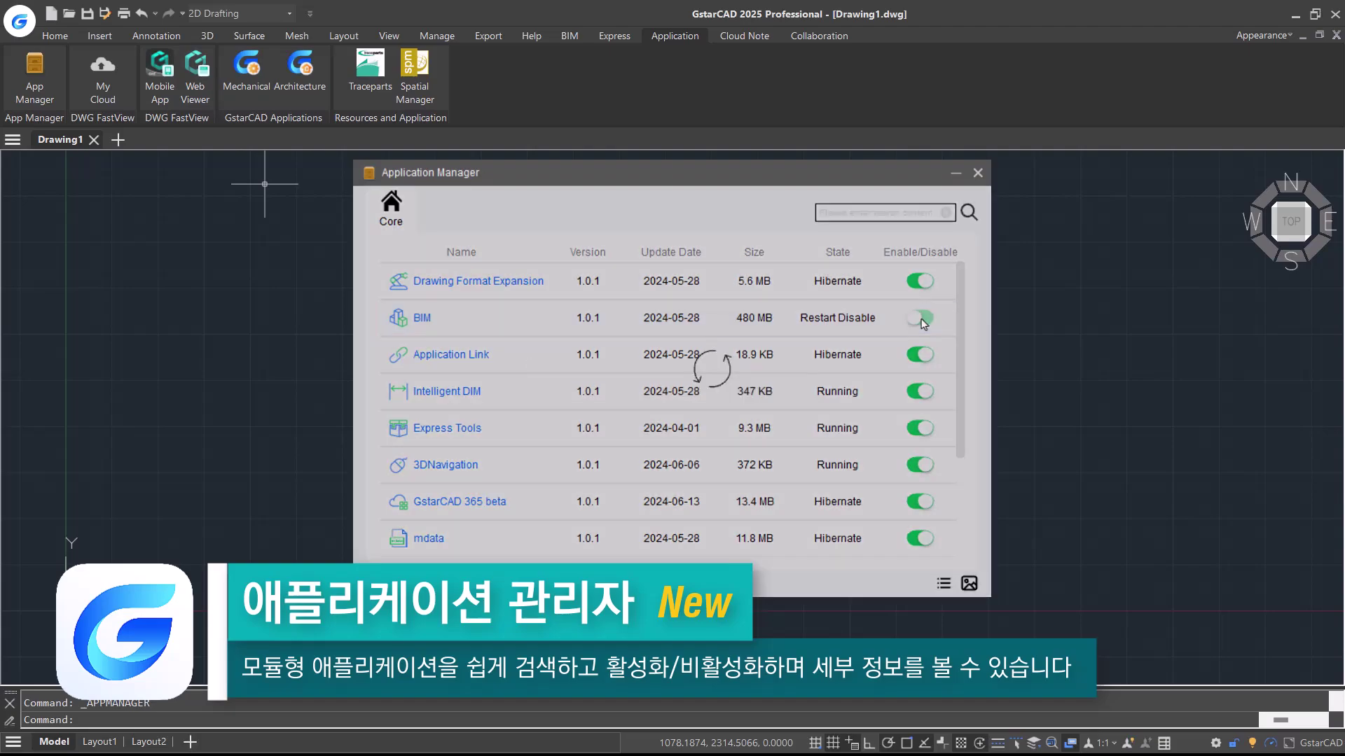
left_click(920, 318)
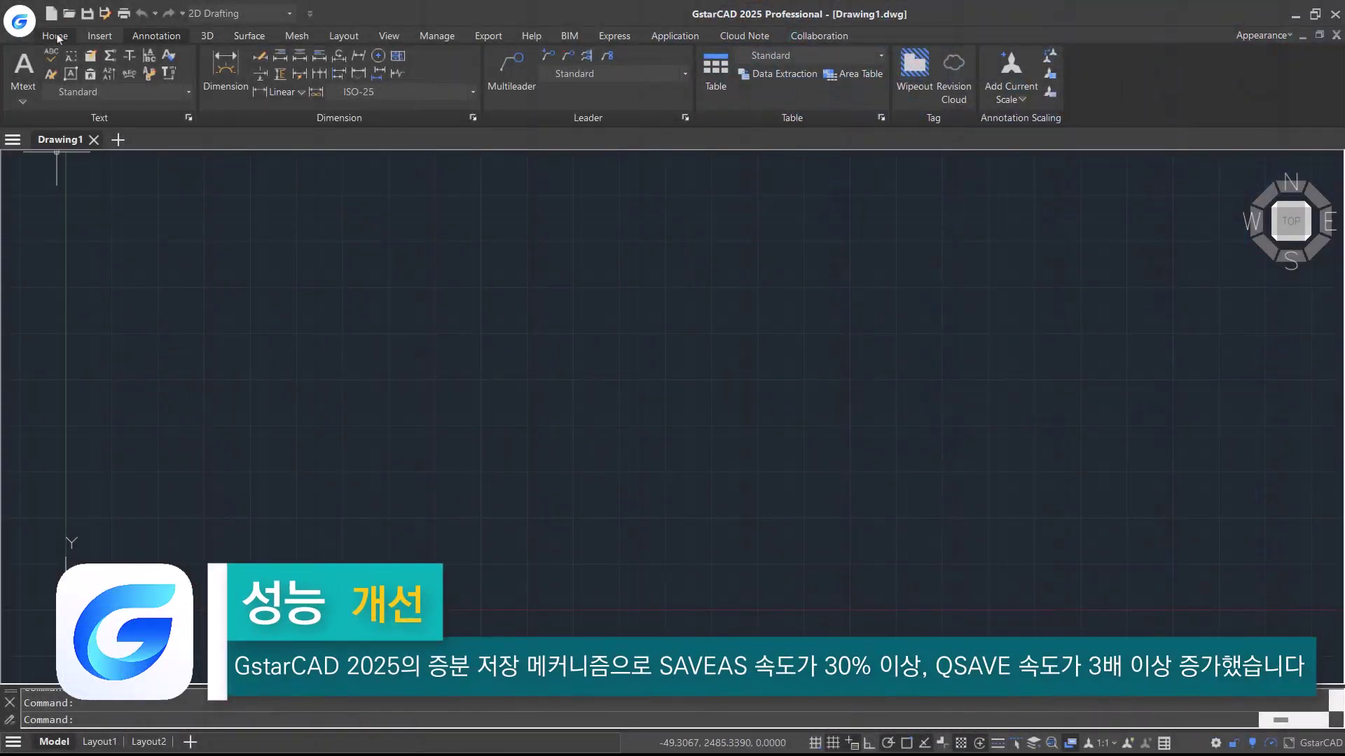
- Open the large TESTFILE02.dwg drawing
left_click(69, 13)
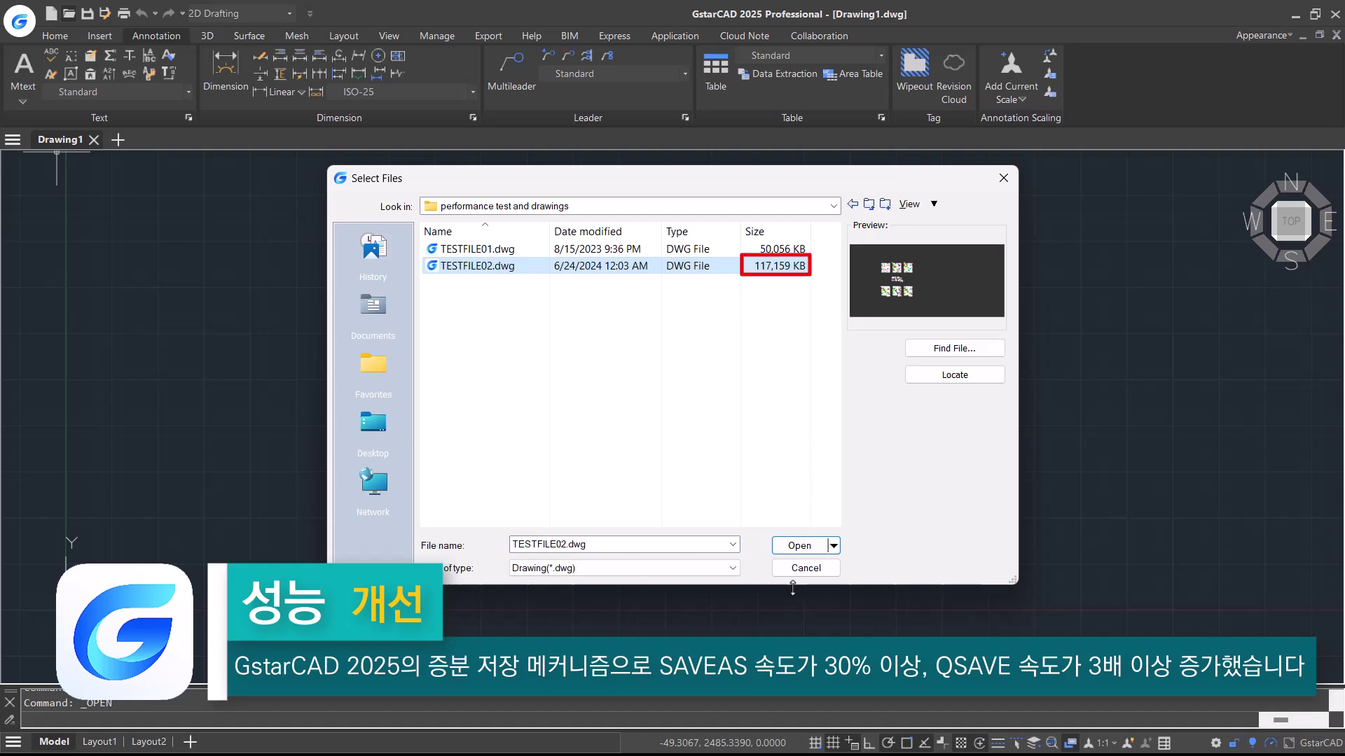
left_click(800, 547)
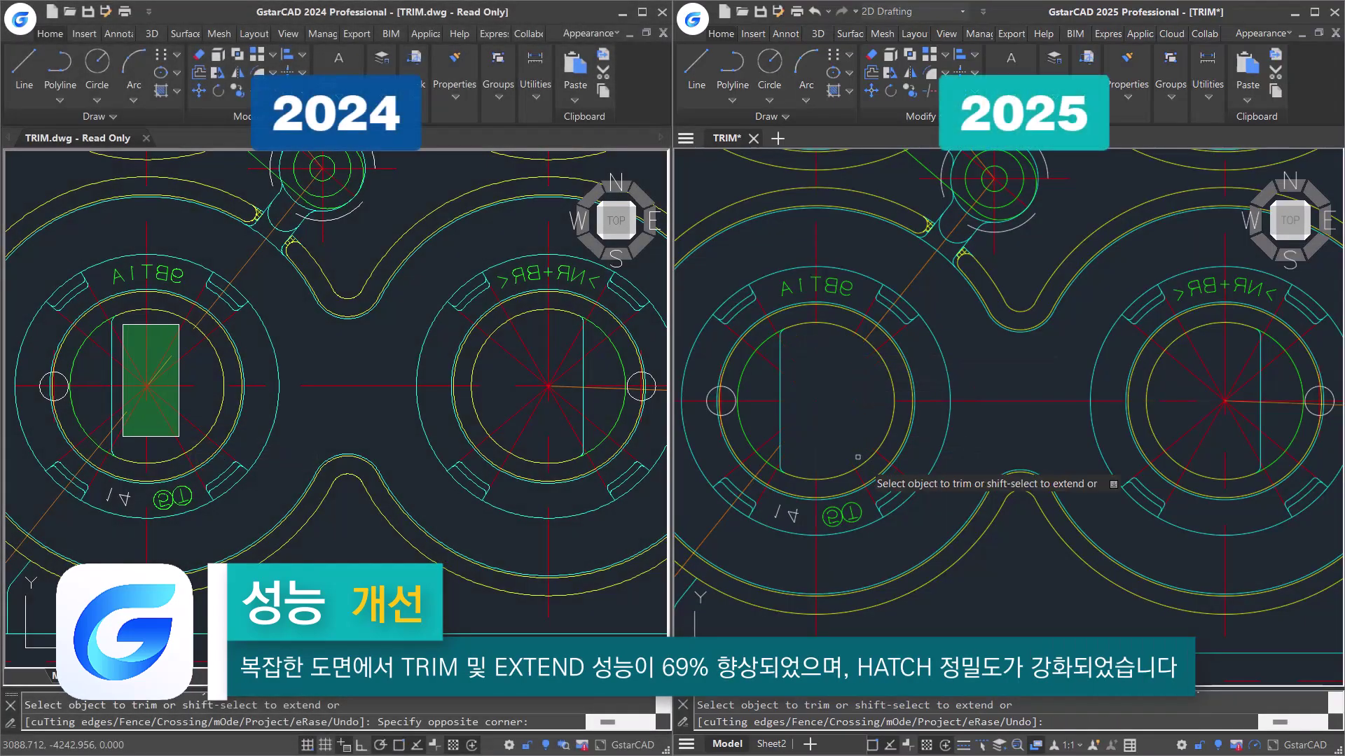
- Trim the lines inside the right circle with crossing windows in both 2024 and 2025 drawings
left_click(178, 436)
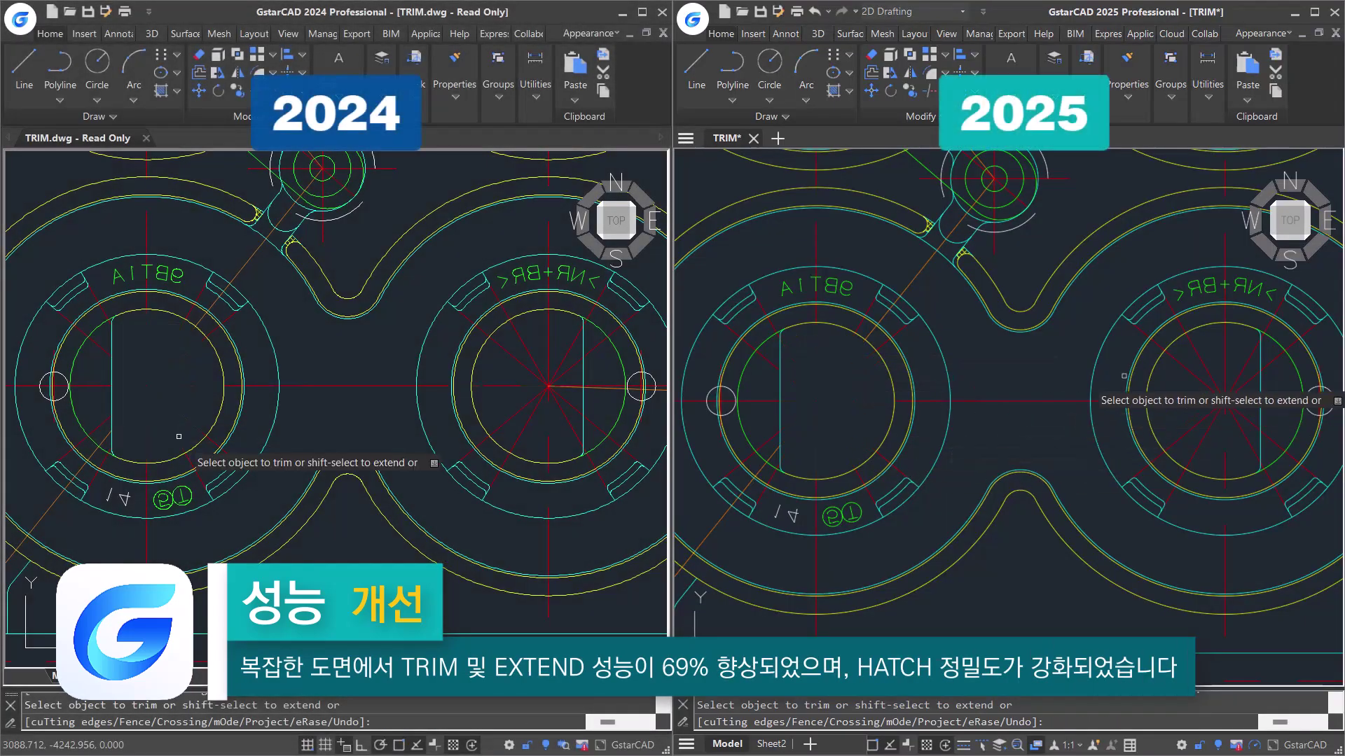
left_click(1179, 350)
left_click(1277, 455)
left_click(504, 341)
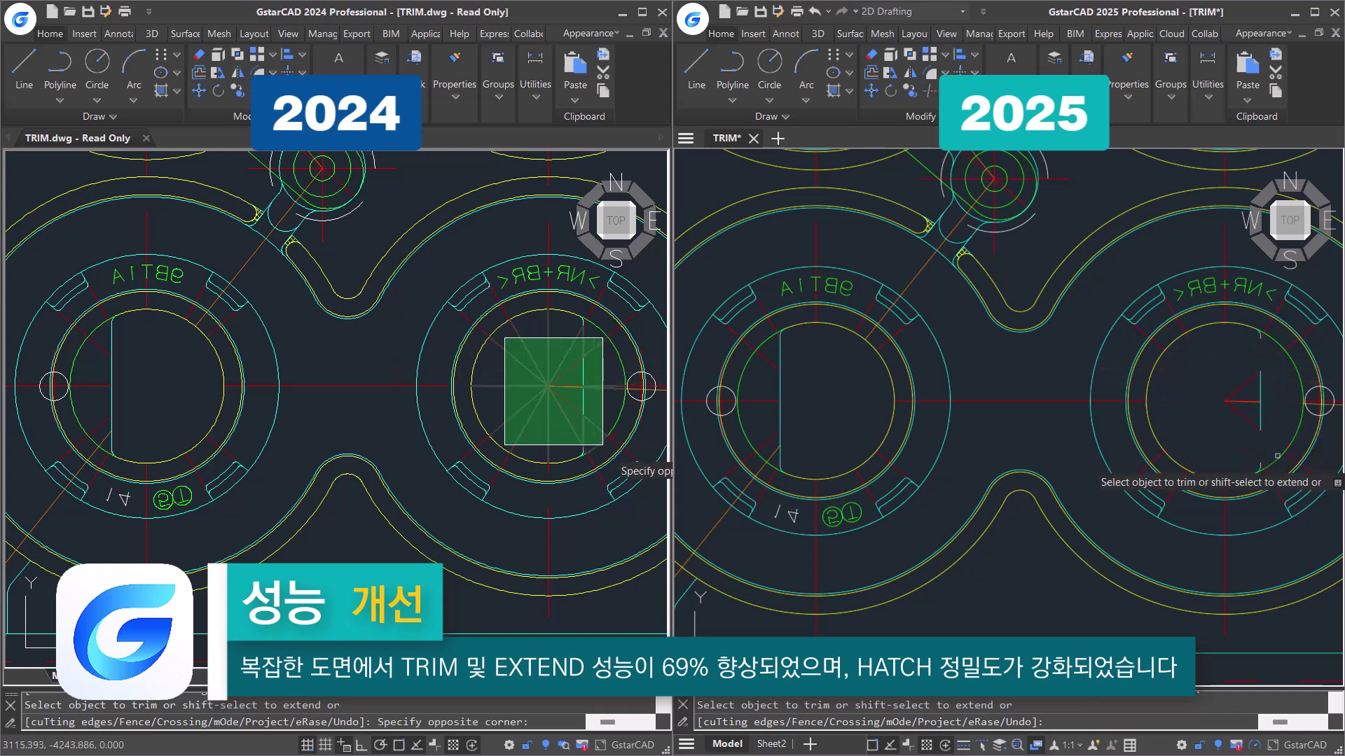
left_click(600, 430)
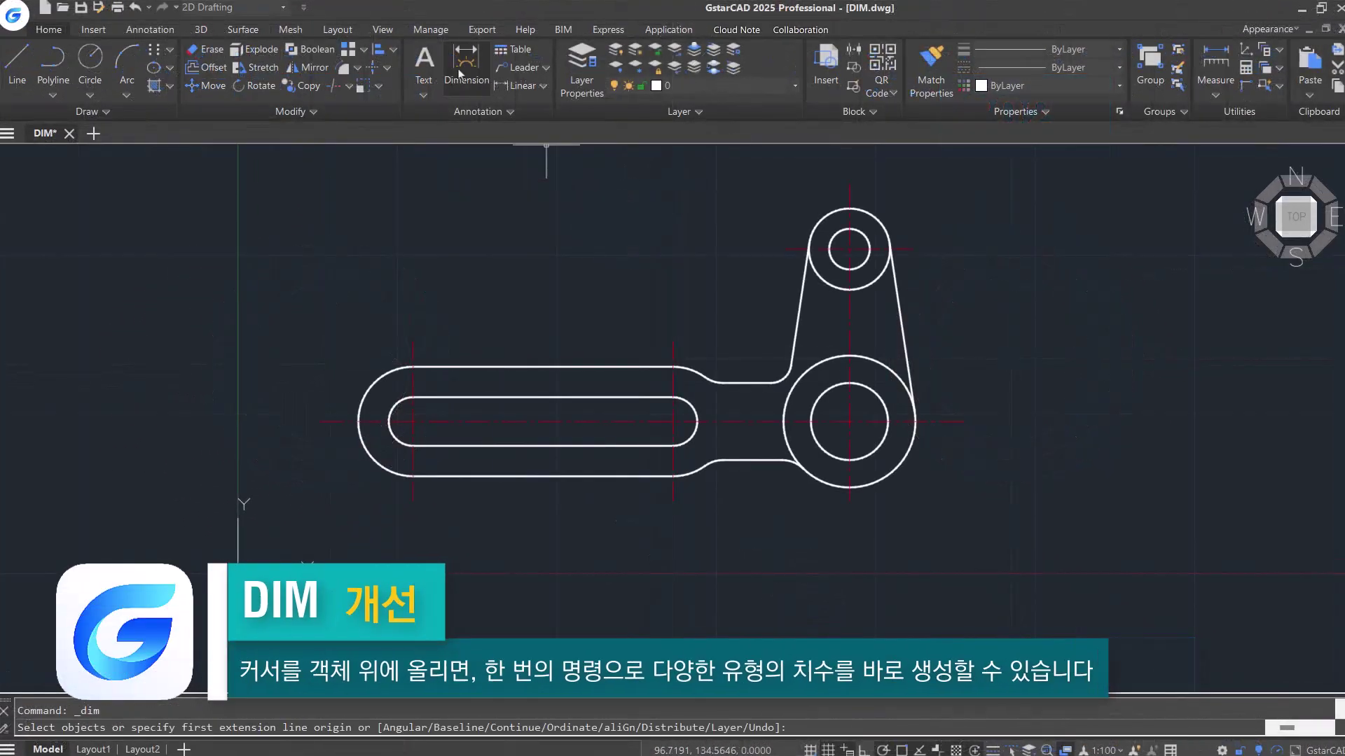
- Dimension the slotted link: R7,64 radius, 53,99 arc length, Ø24,19 diameter and 17° angle
left_click(396, 412)
left_click(350, 364)
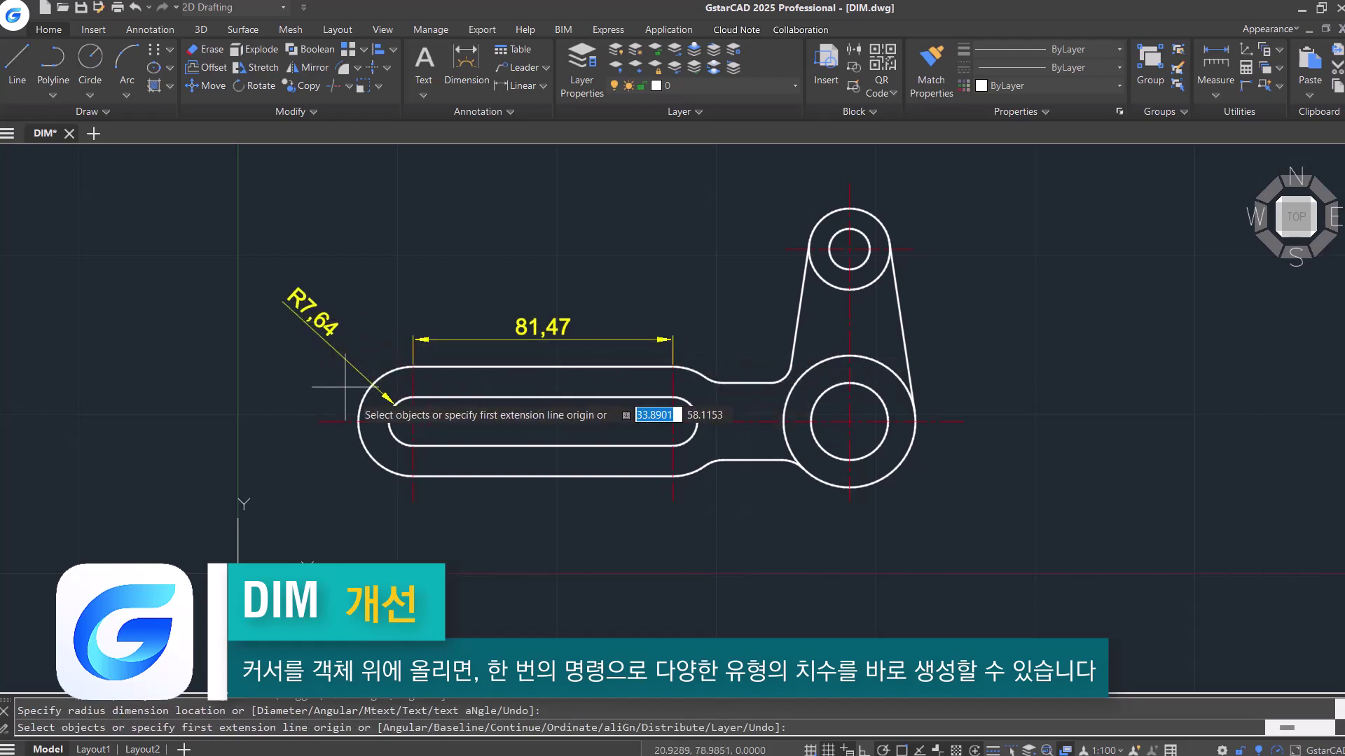
left_click(418, 478)
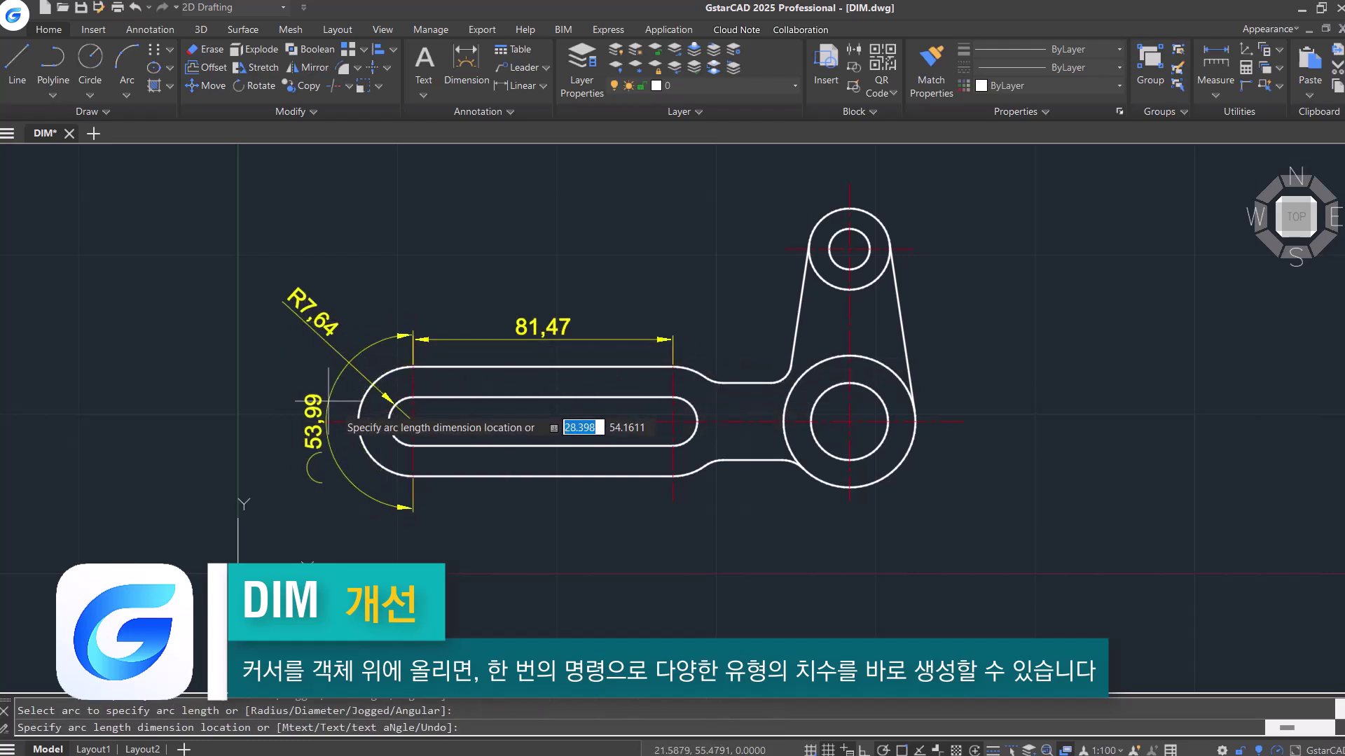
left_click(330, 401)
left_click(886, 414)
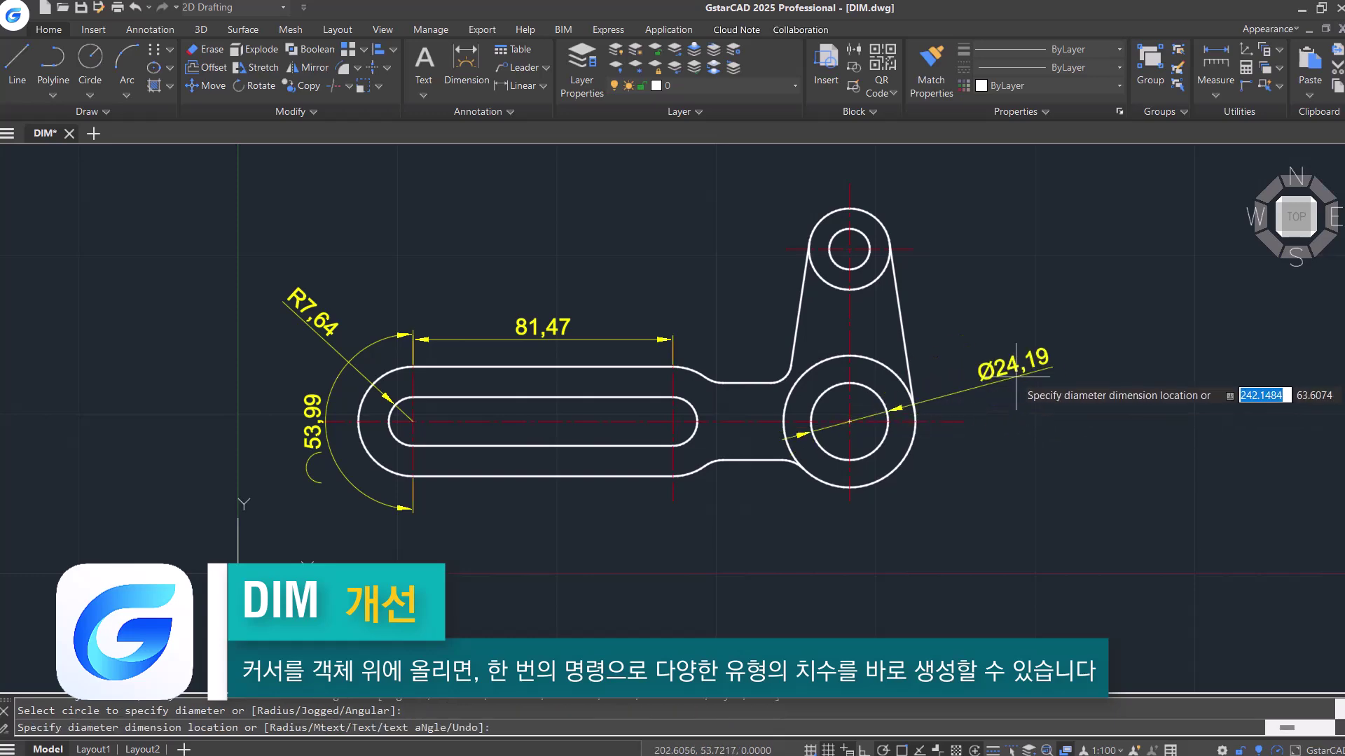
left_click(998, 366)
type("A")
key("Return")
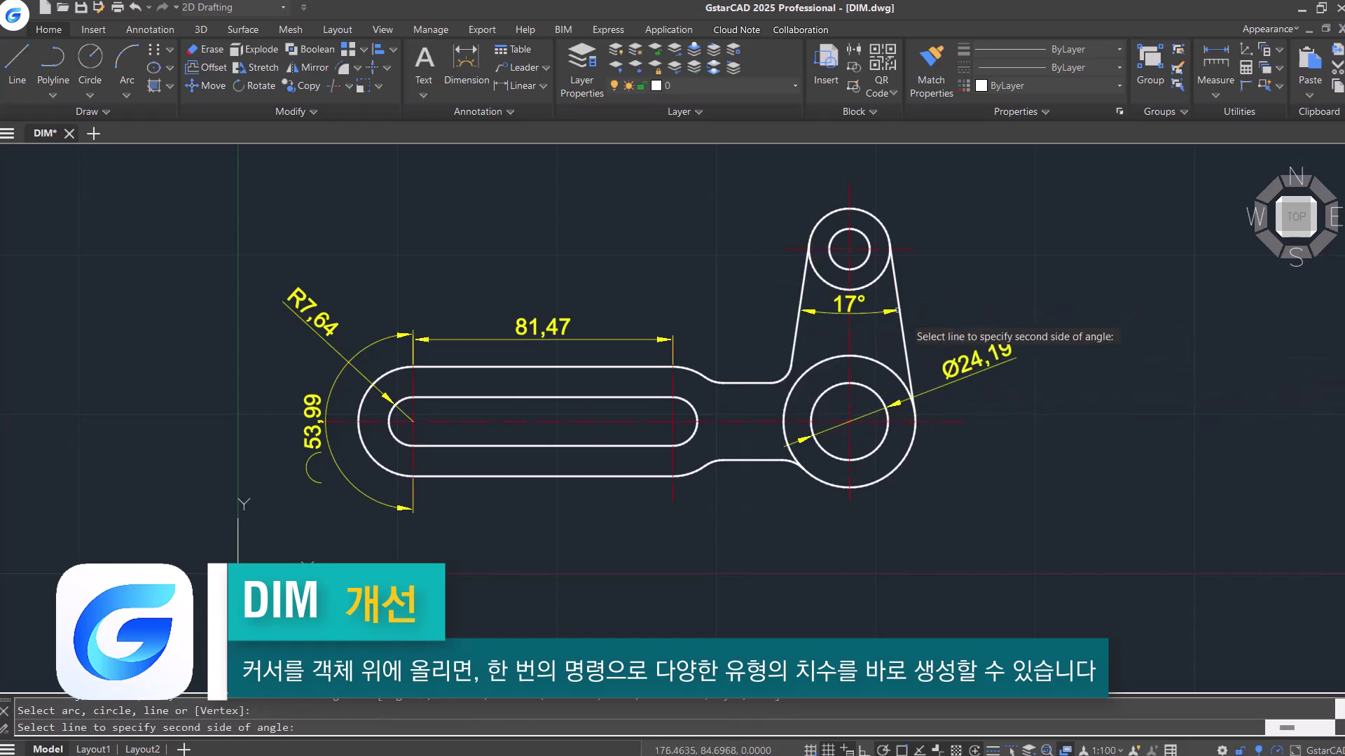
left_click(902, 319)
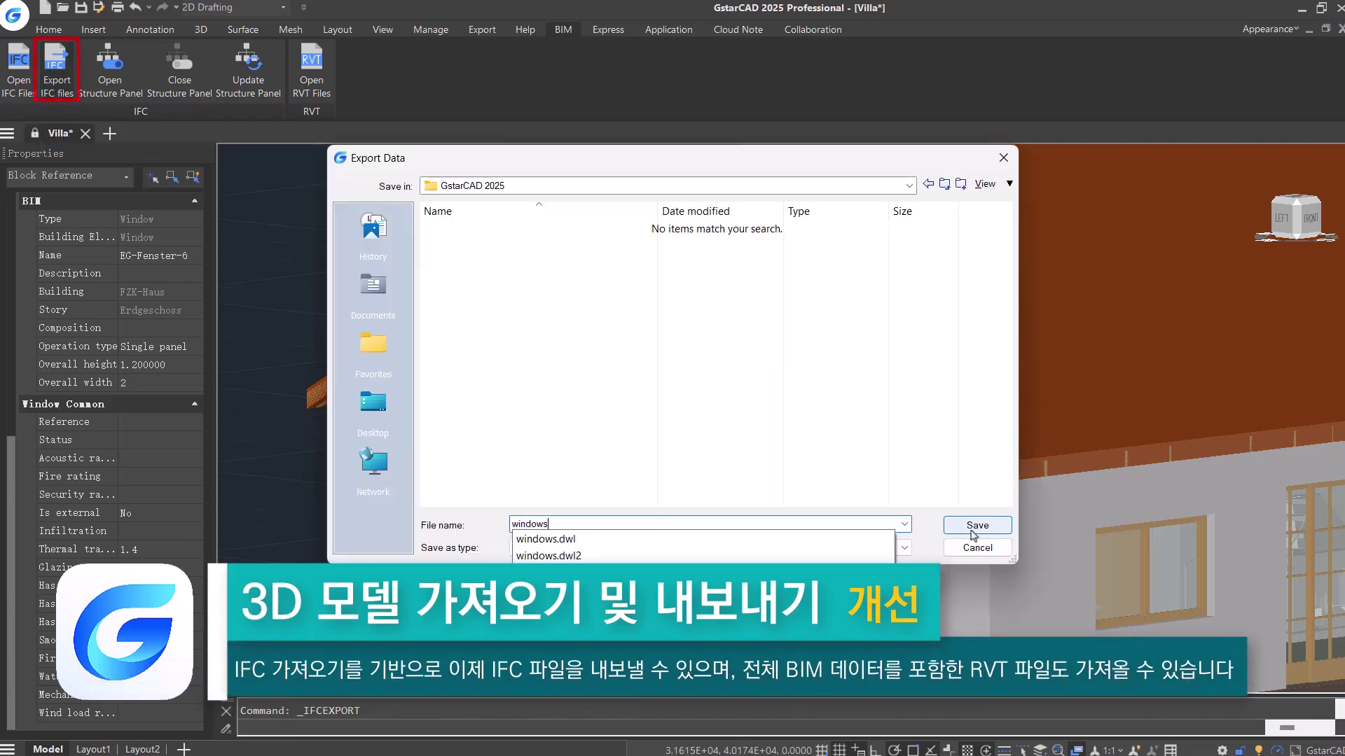
- Save the selected windows as an exported file
left_click(977, 526)
left_click(683, 349)
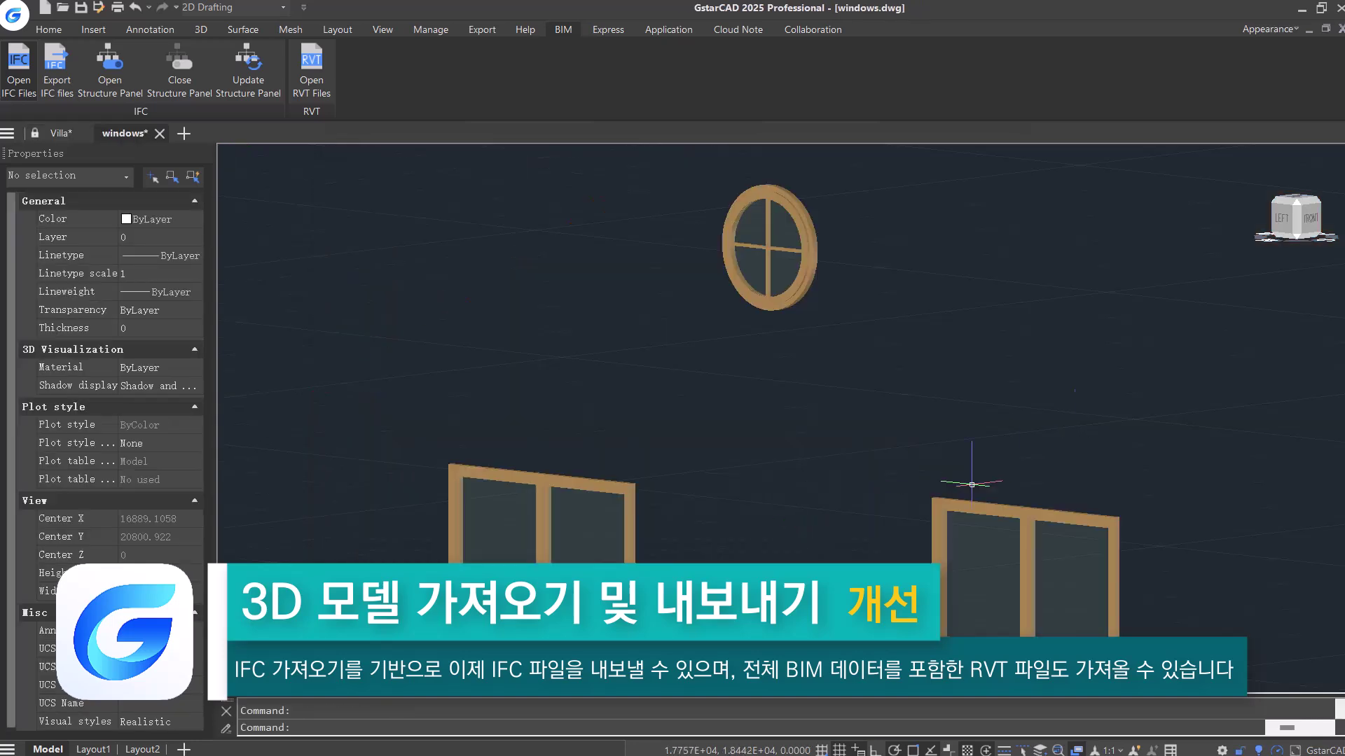
scroll(136, 456, "down", 5)
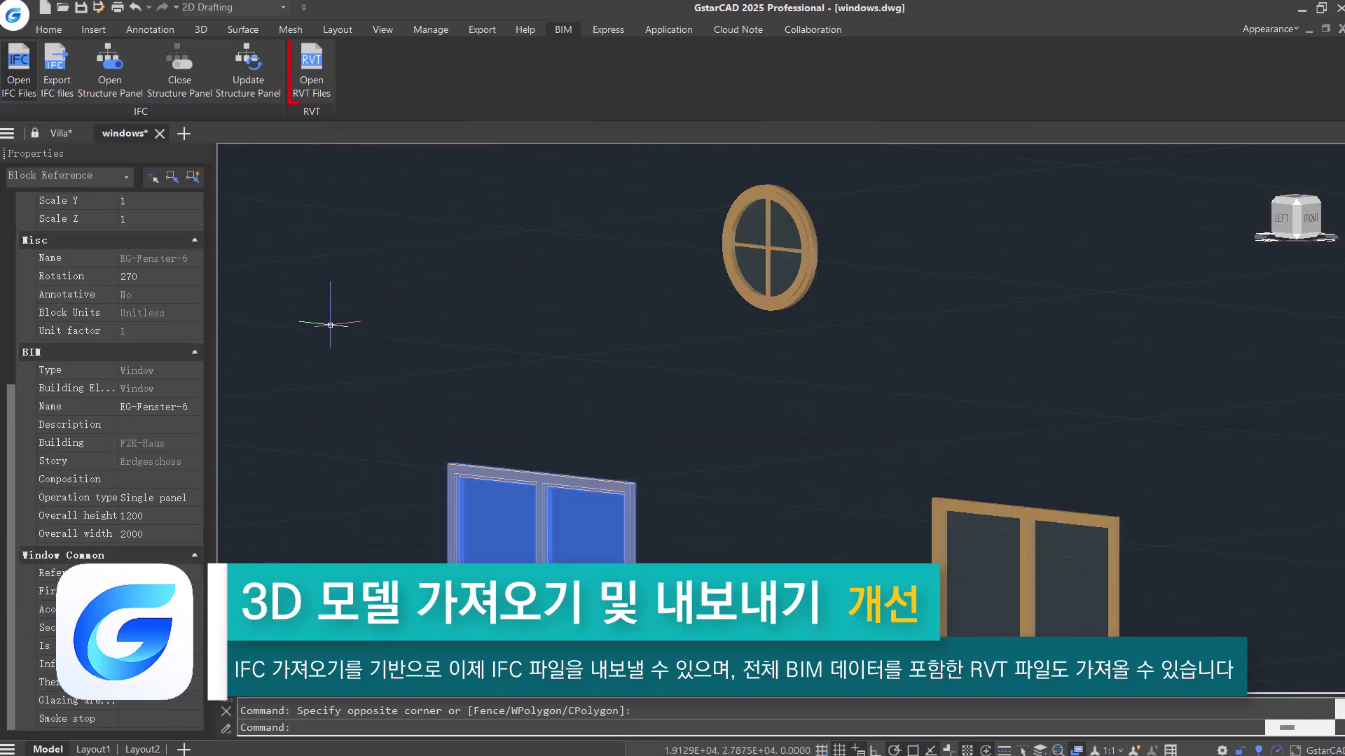
- Import the Revit house file RVT FILE1, inspect a pillar, then filter the open list to IGES files
left_click(708, 252)
left_click(799, 525)
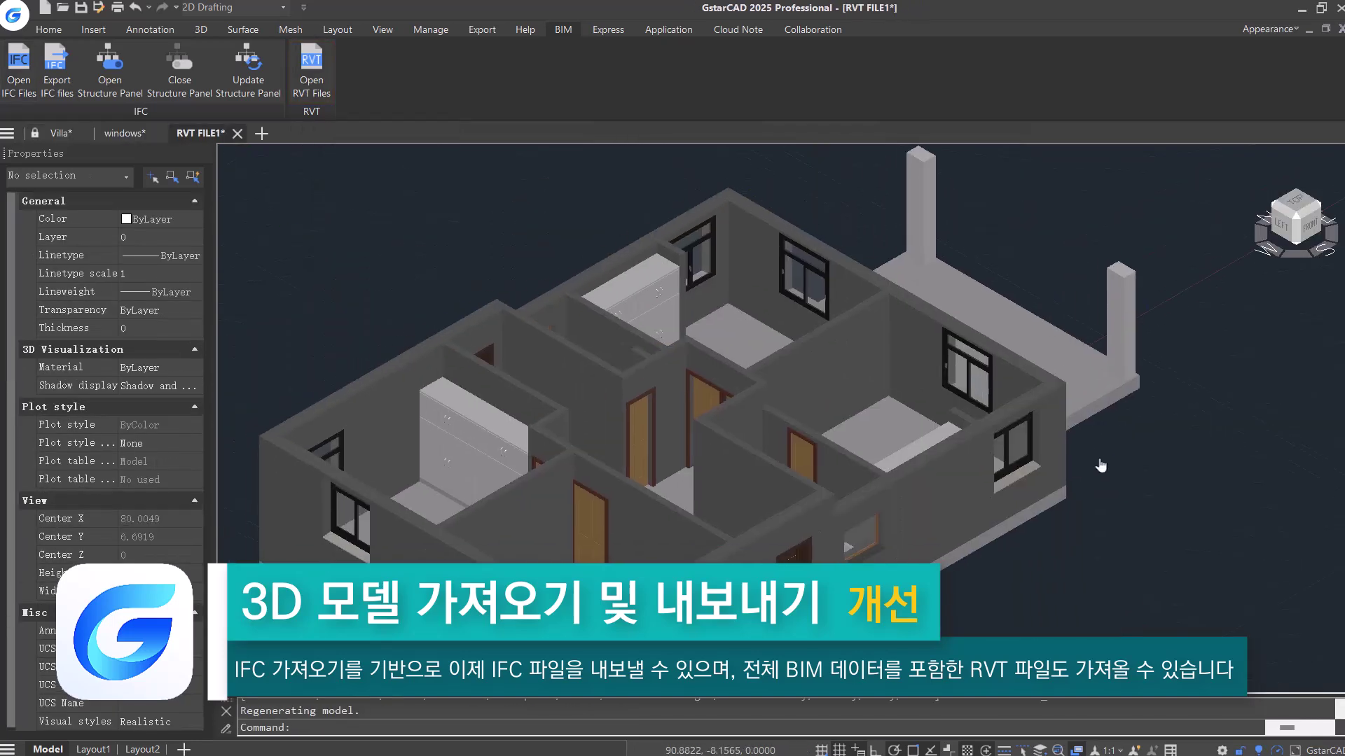
left_click(1126, 322)
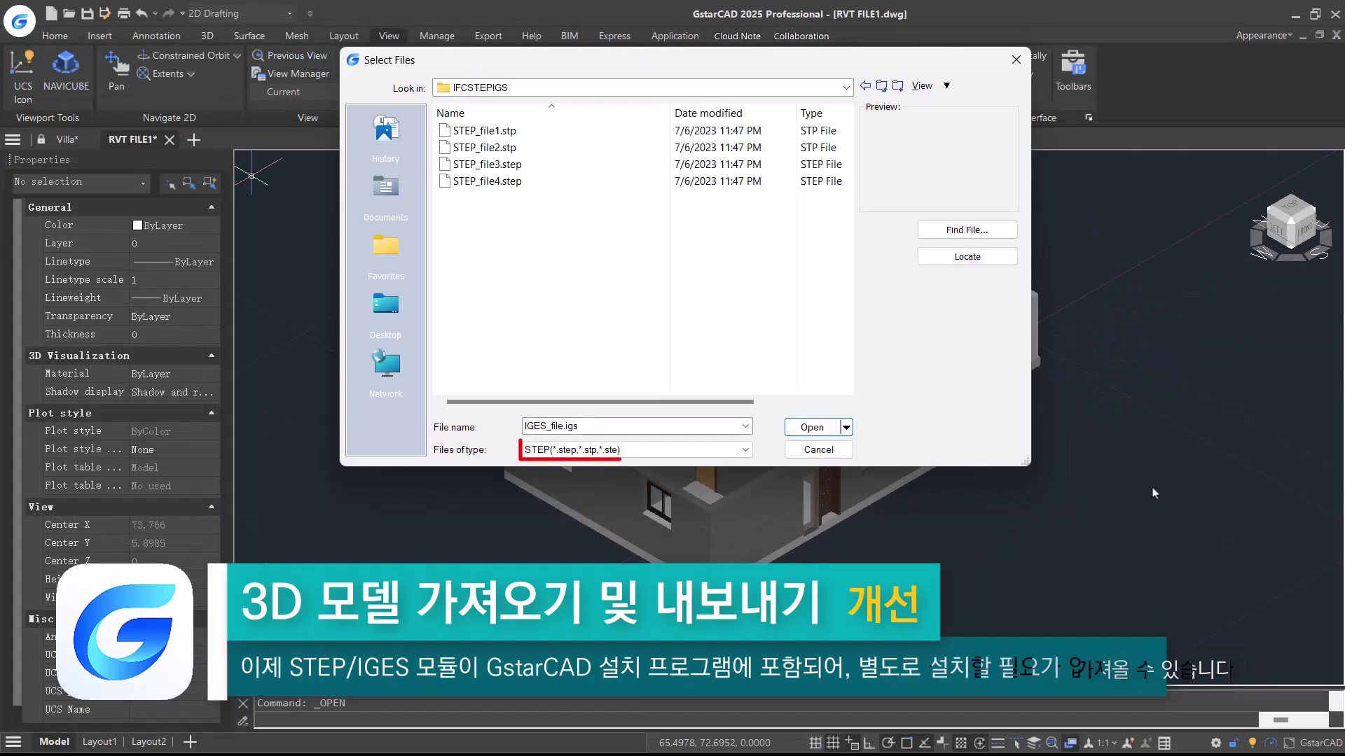
left_click(705, 452)
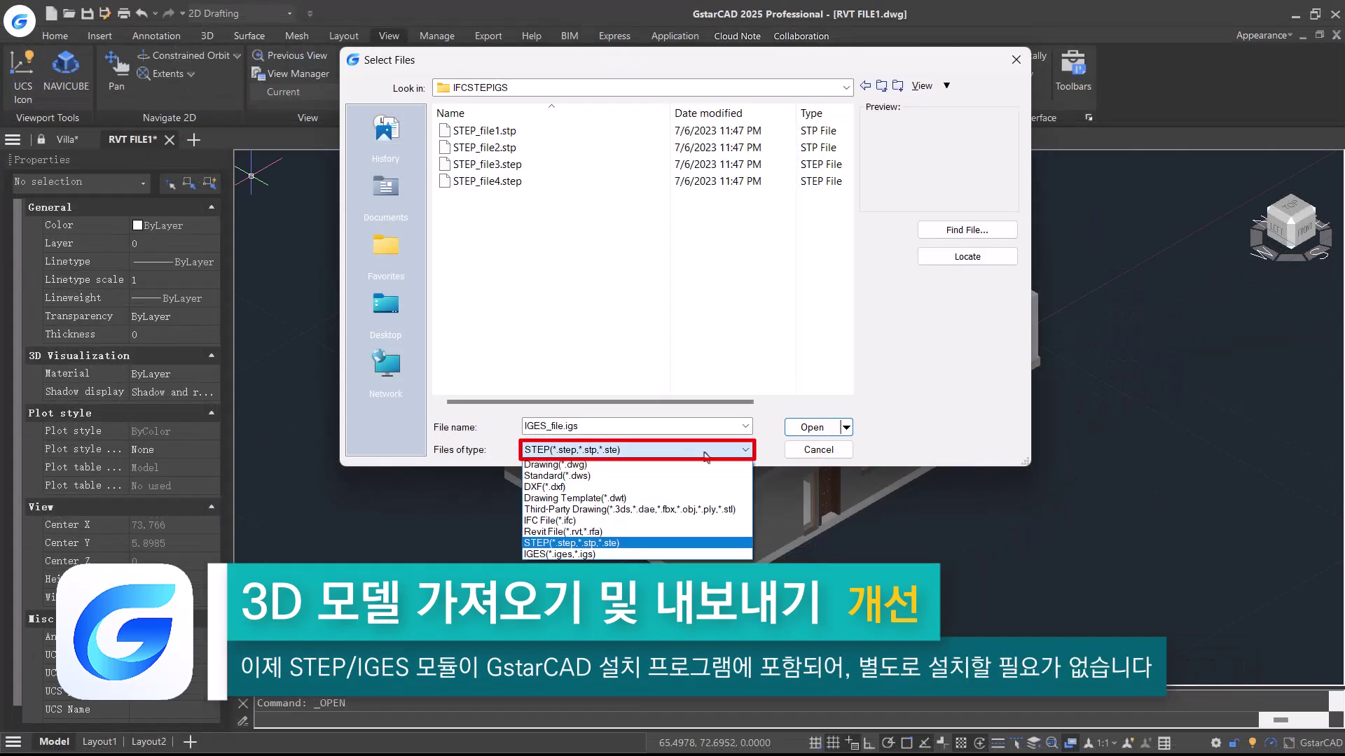
left_click(693, 554)
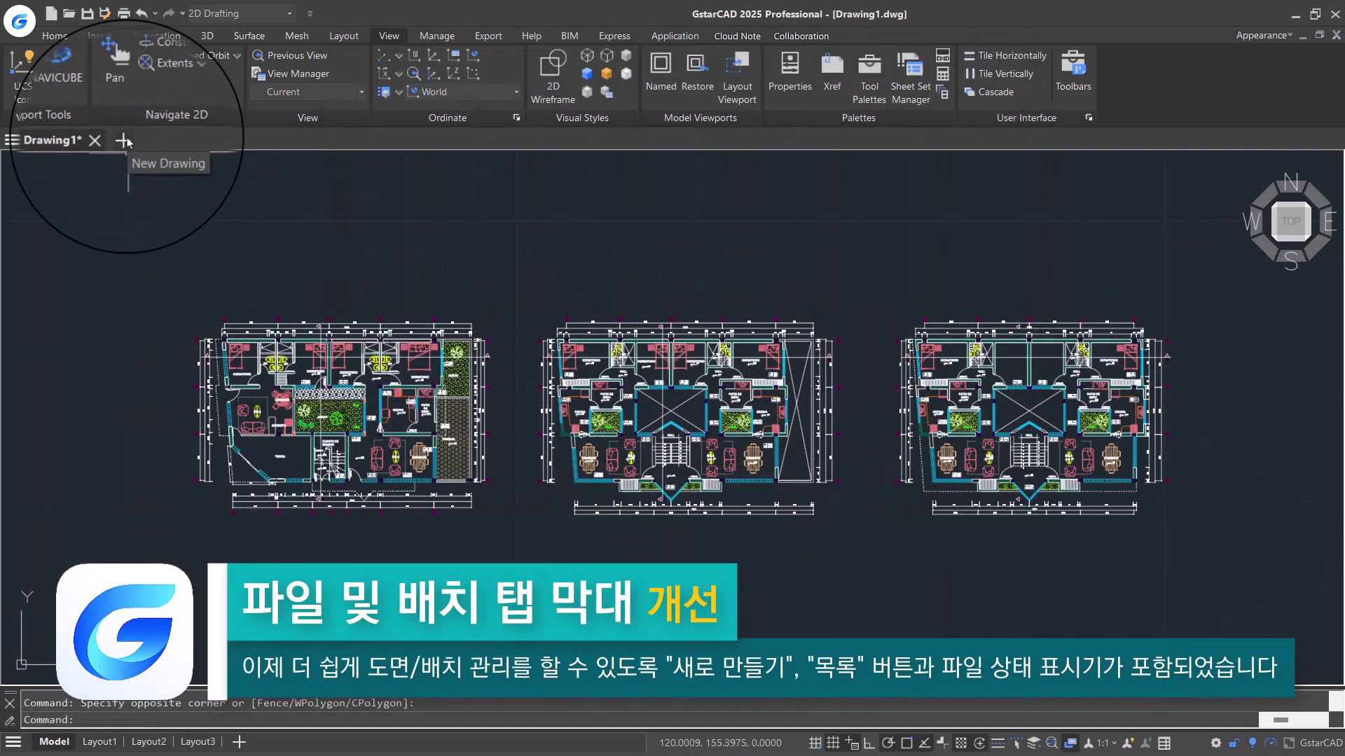
- Start a blank Drawing2 and open Drawing3 as read-only
left_click(196, 140)
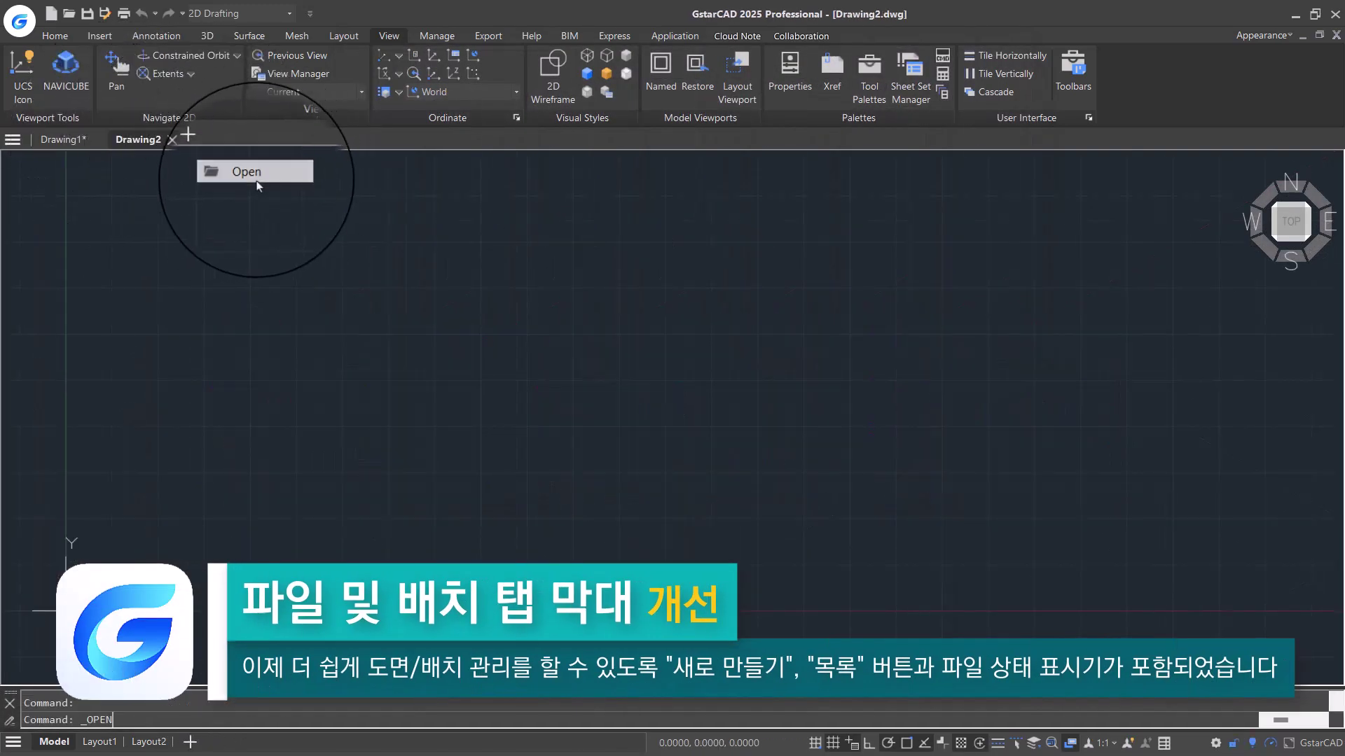
left_click(248, 178)
left_click(783, 547)
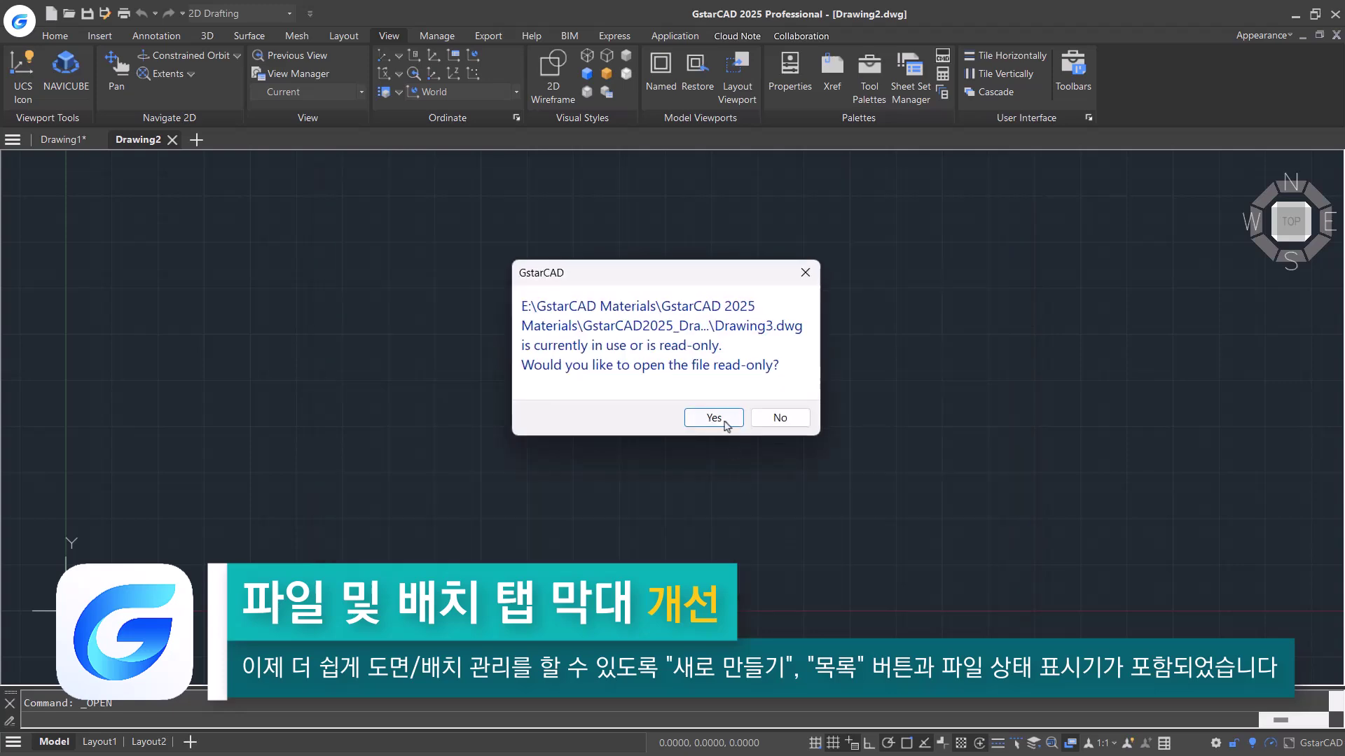
left_click(710, 420)
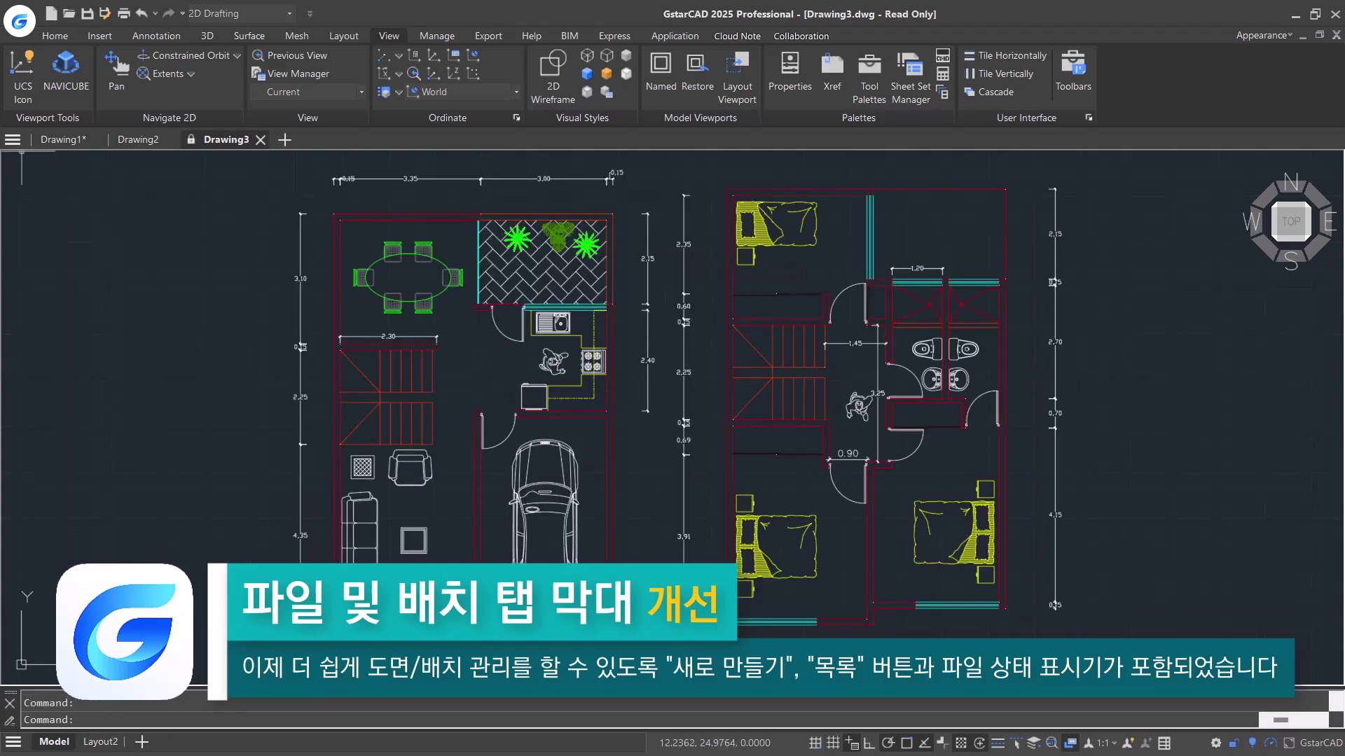
- Add a new Layout1 to Drawing3 from the layout list
left_click(13, 140)
left_click(14, 743)
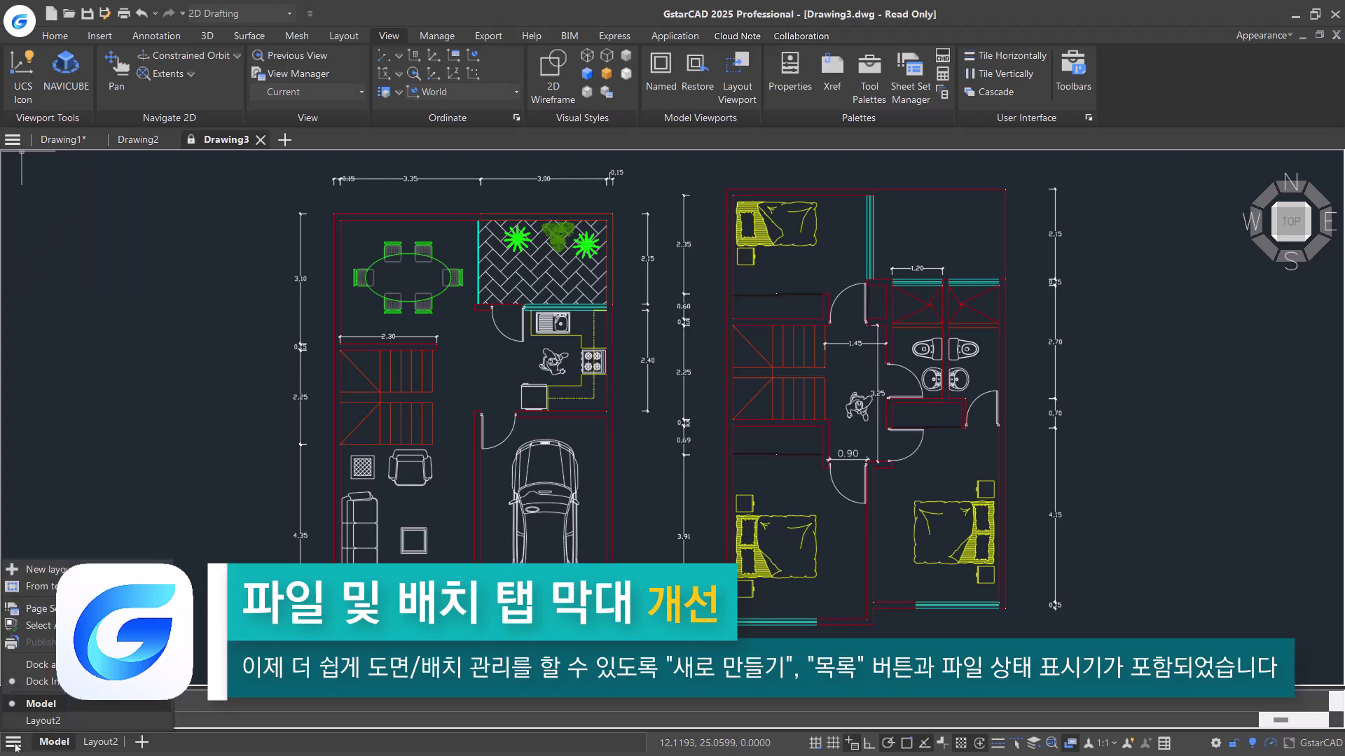
left_click(139, 744)
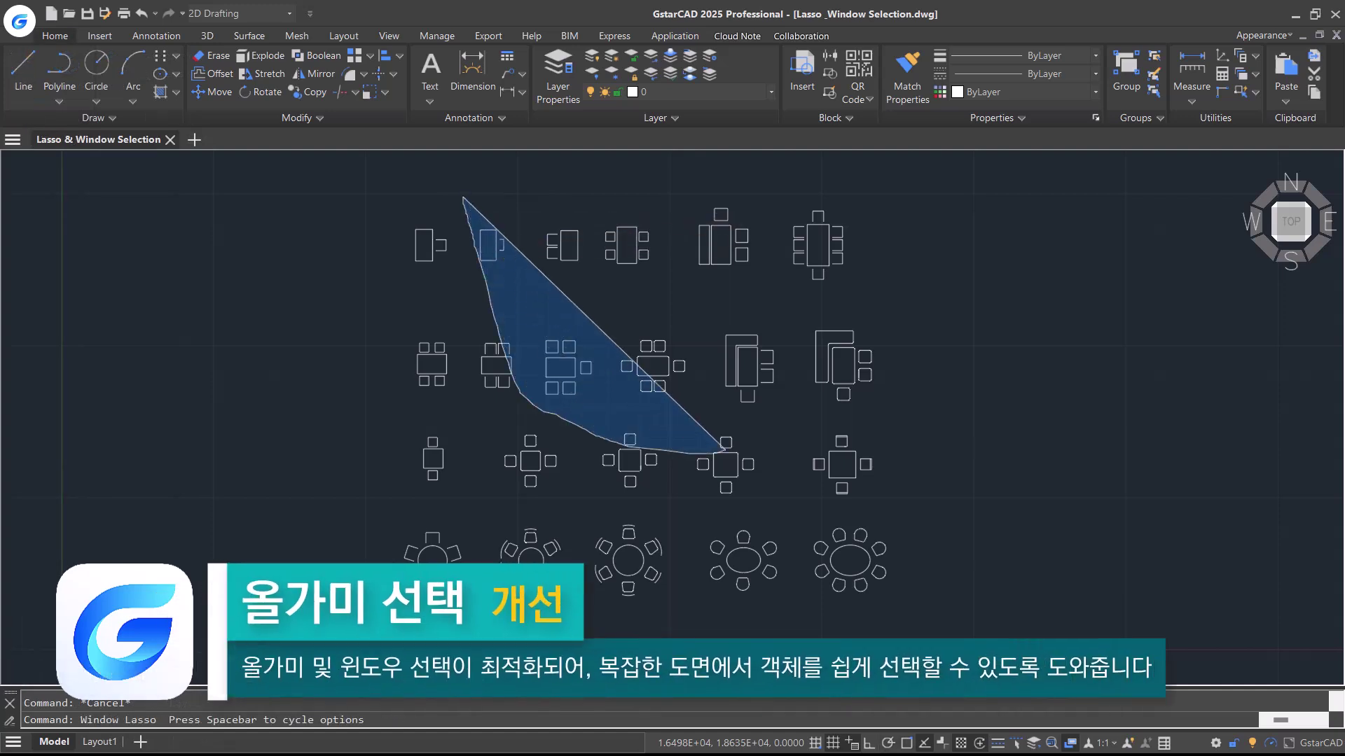
- Lasso the upper furniture blocks with window and crossing outlines, then cancel the selection
left_click_drag(463, 202, 785, 166)
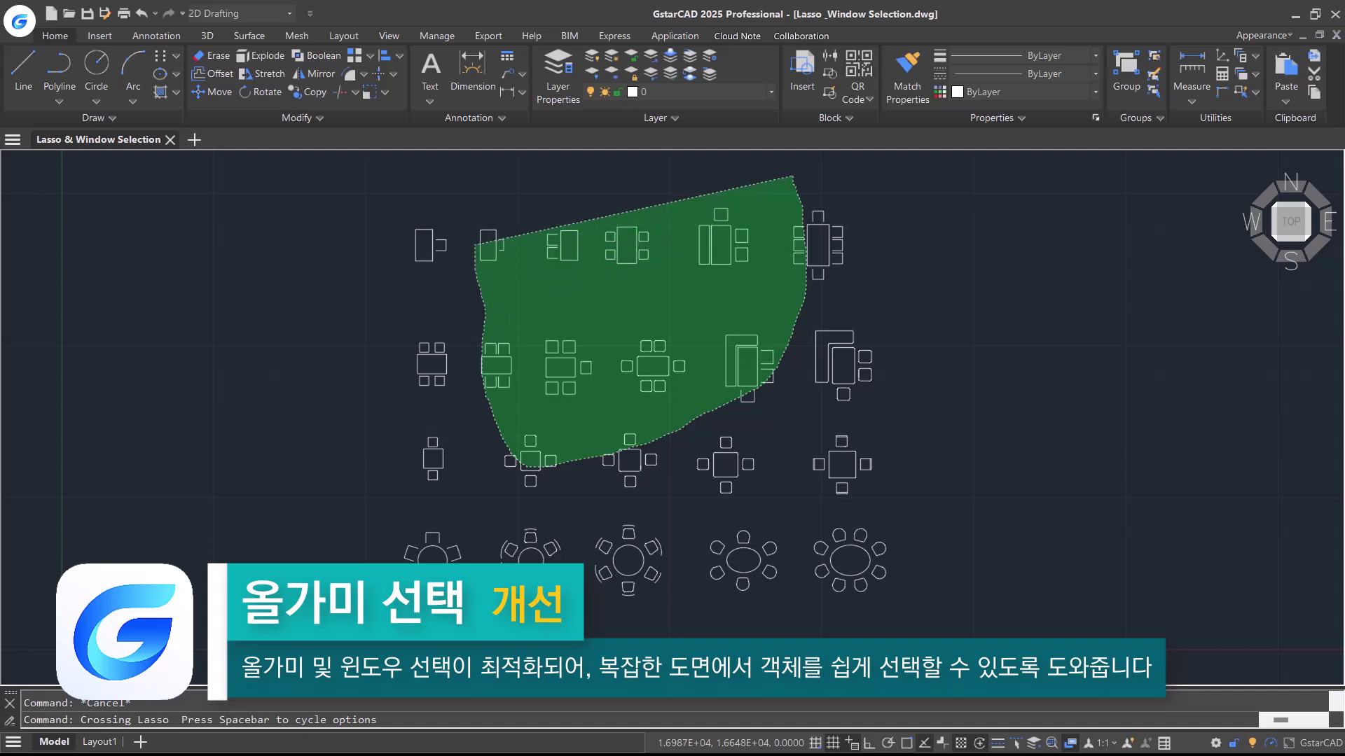
left_click_drag(805, 260, 472, 231)
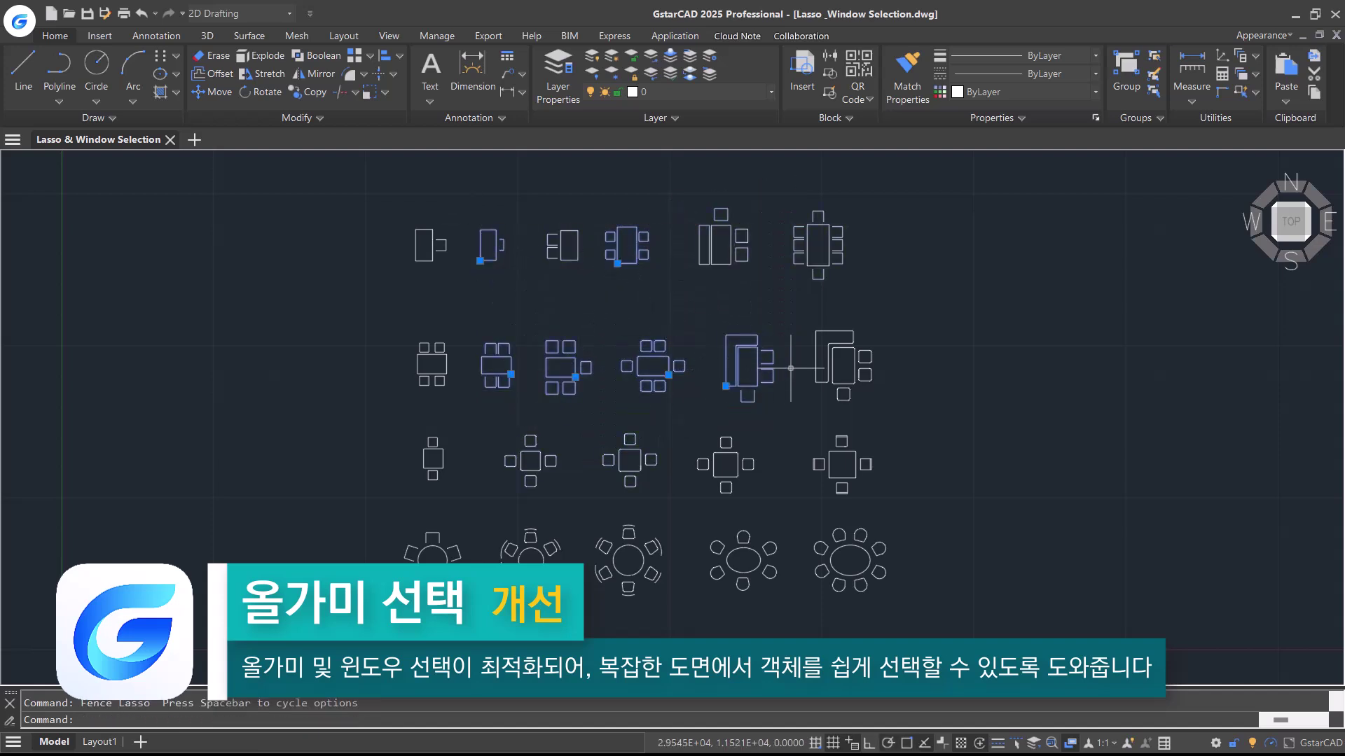
key("Escape")
left_click(453, 195)
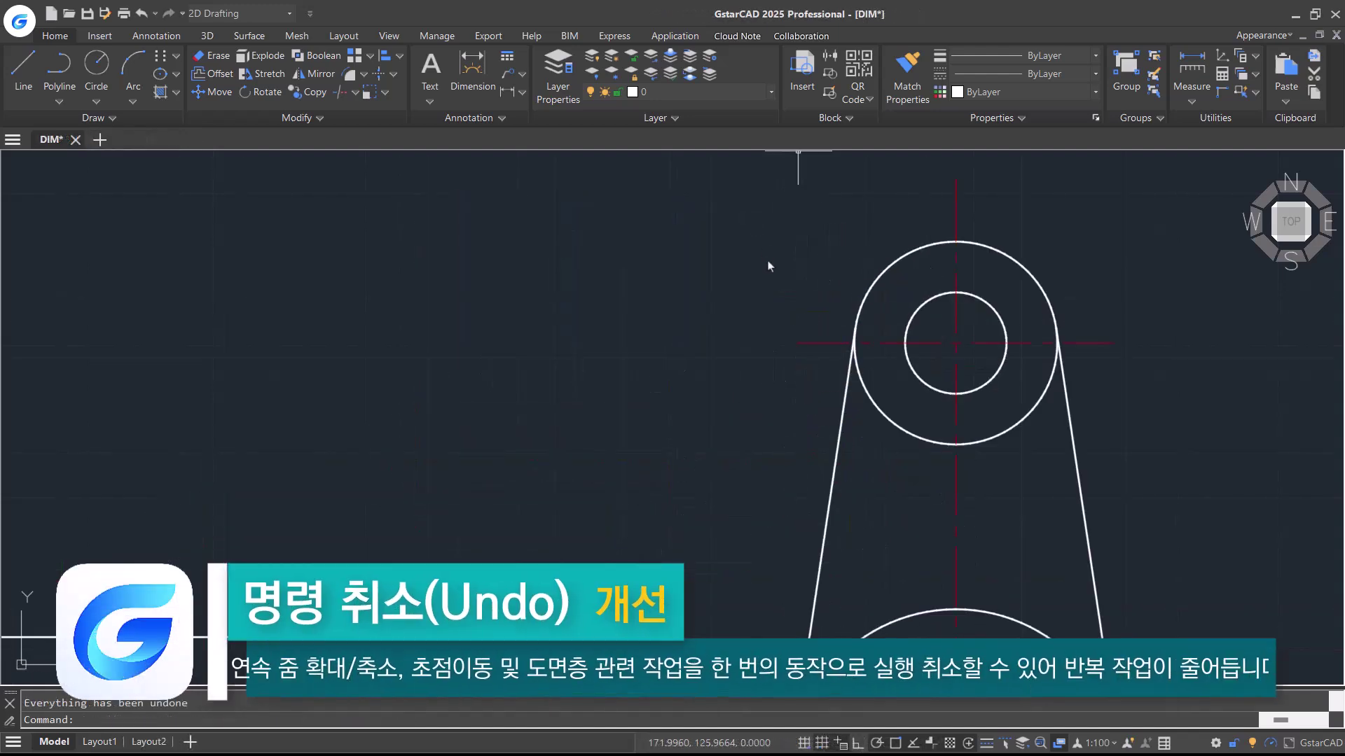
- Zoom and pan the linkage view, then undo all pan and zoom changes at once
scroll(769, 266, "down", 3)
mouse_move(823, 384)
middle_mouse_down()
mouse_move(961, 390)
mouse_move(660, 379)
mouse_move(819, 353)
middle_mouse_up()
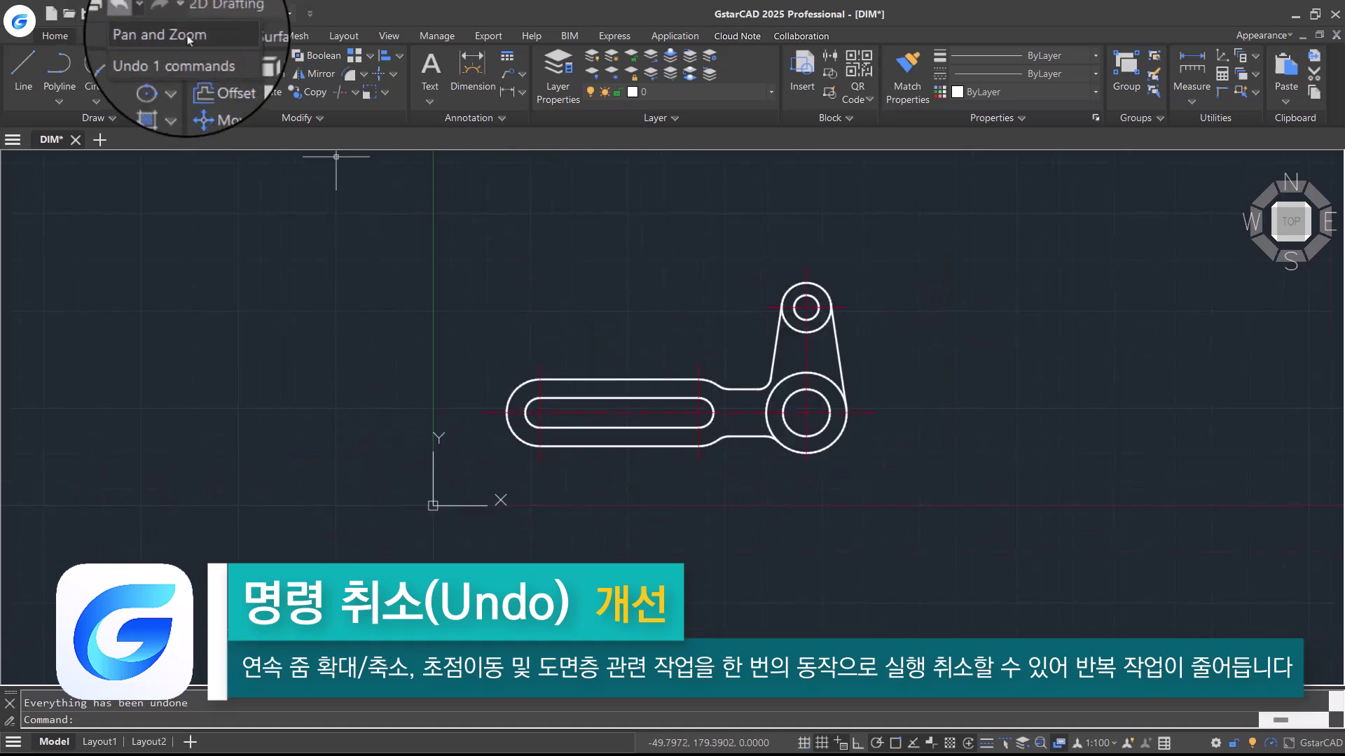
left_click(164, 44)
- Add six layers in Layer Properties, then undo them in a single step
left_click(566, 92)
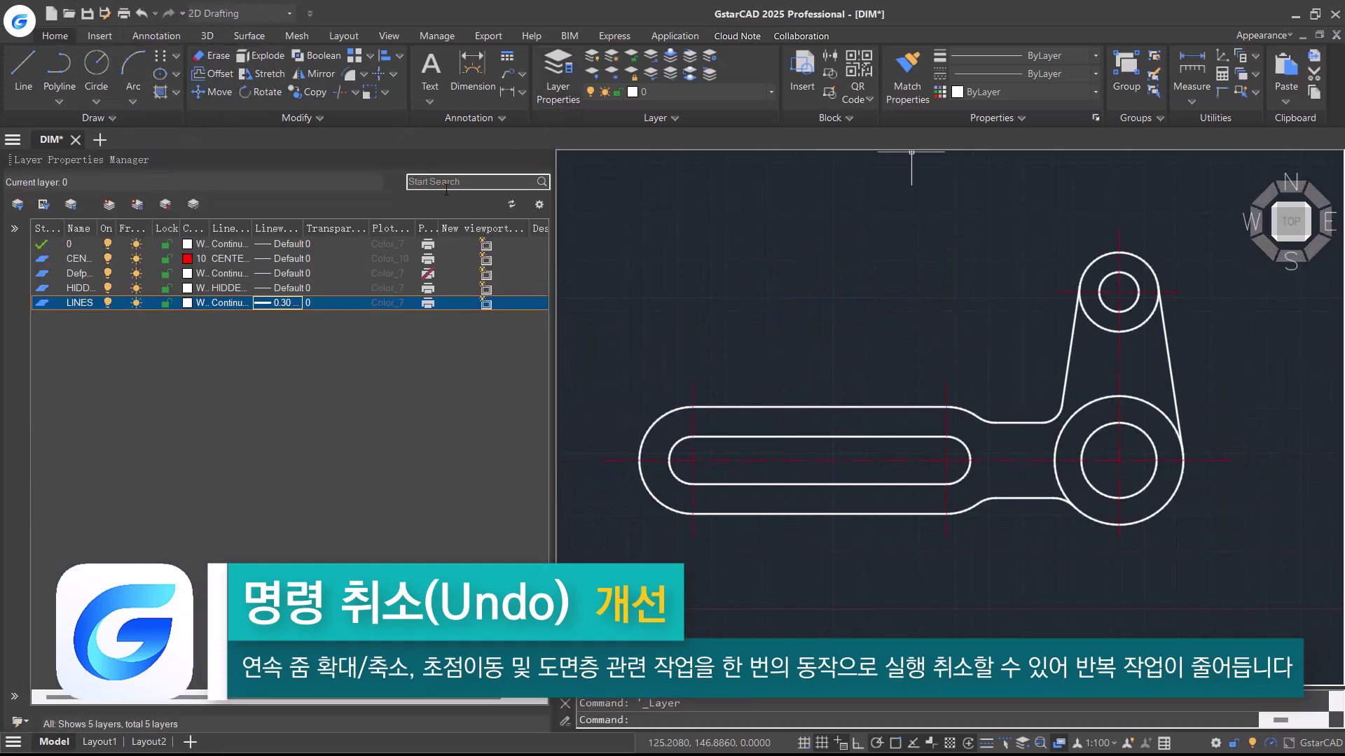
left_click(114, 214)
left_click(115, 214)
left_click(115, 214)
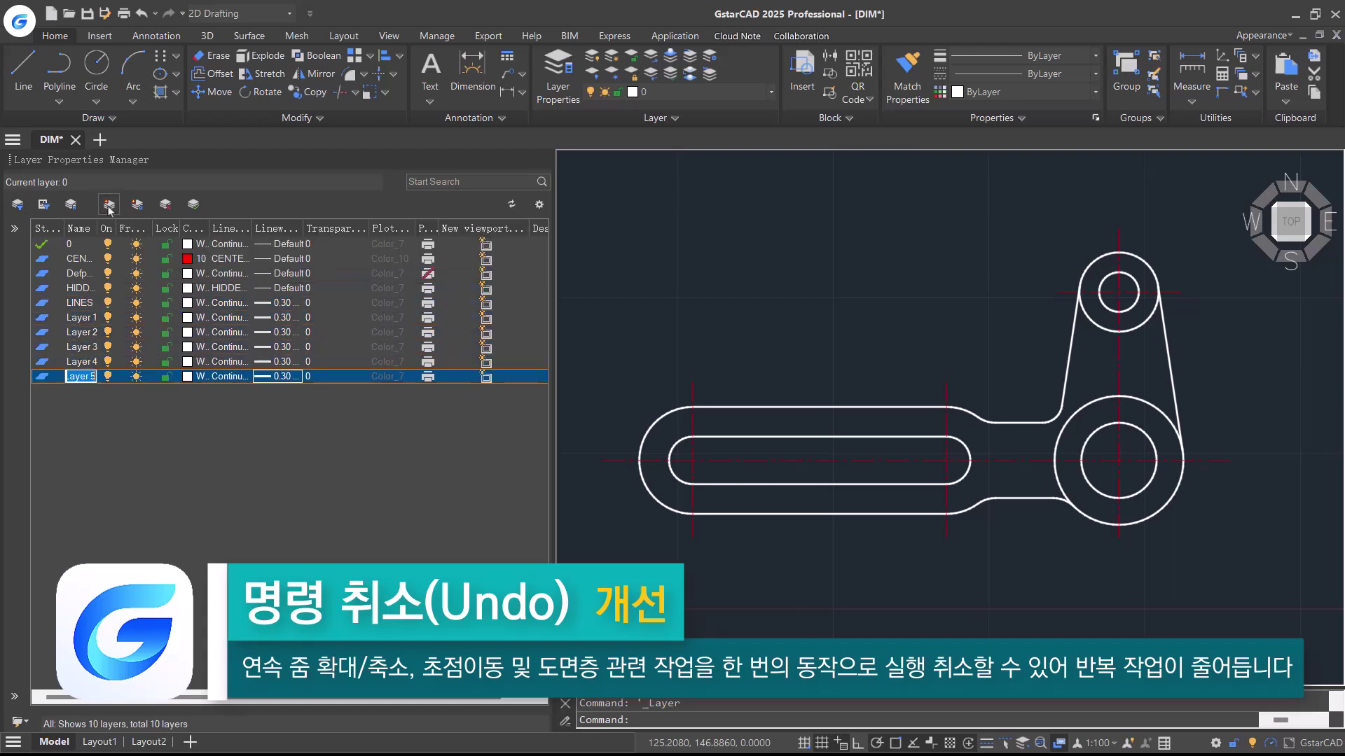
left_click(115, 214)
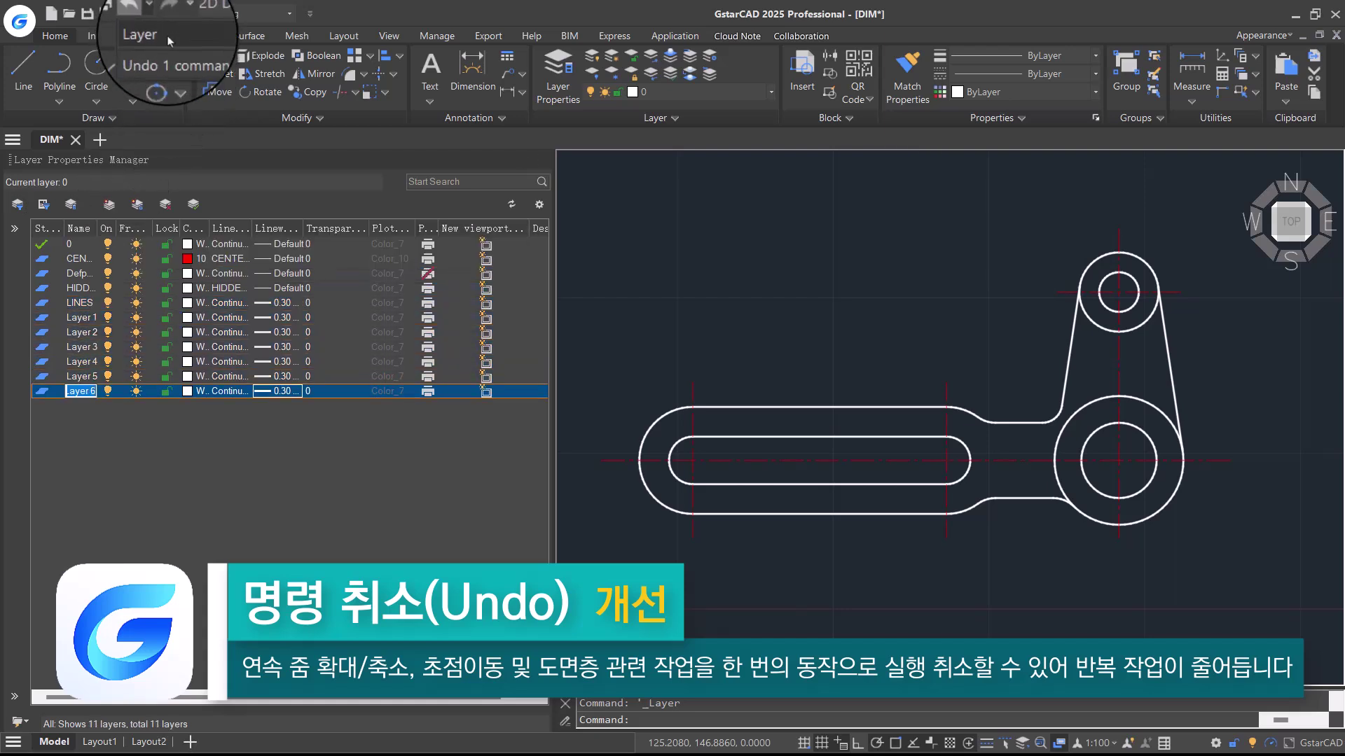
left_click(144, 46)
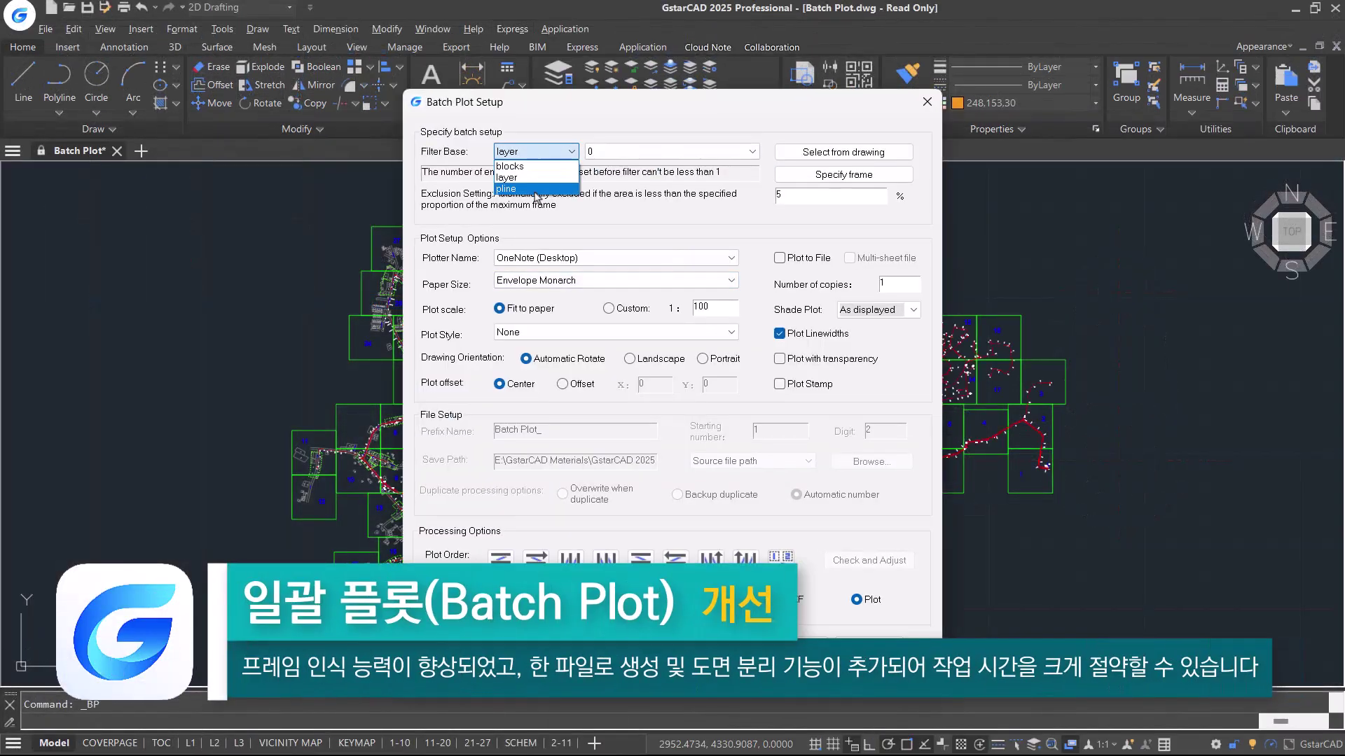
- Batch plot the 49 polyline frames with DWG To PDF.pc3 on ISO A0, then open the PDF
left_click(535, 190)
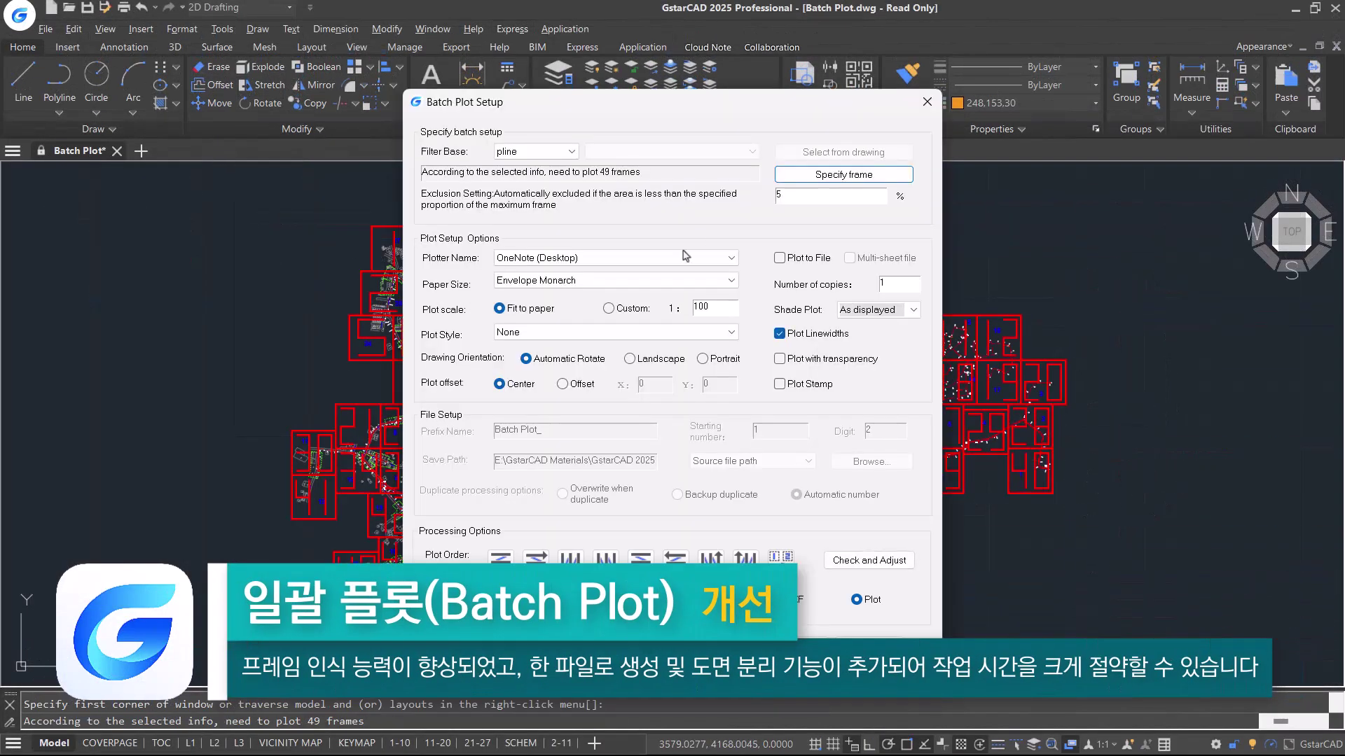
left_click(685, 256)
left_click(721, 270)
left_click(868, 560)
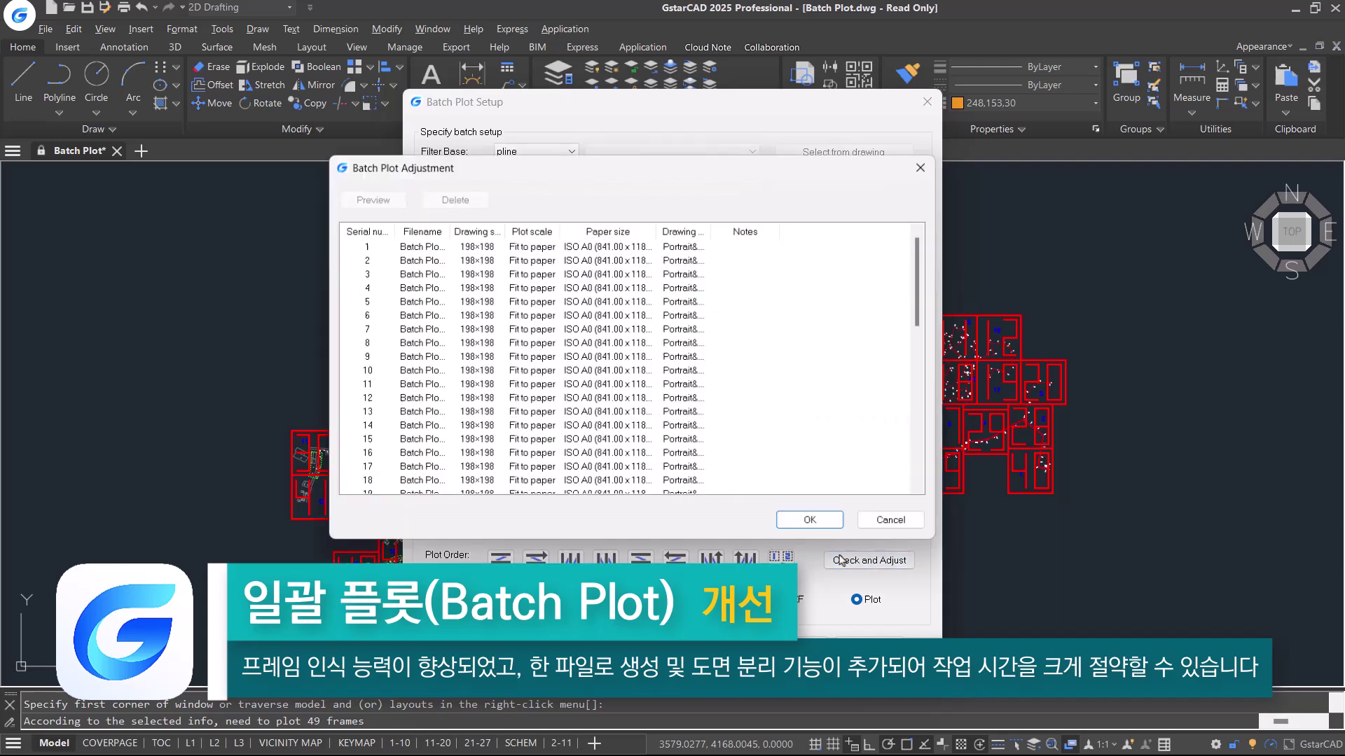
scroll(570, 392, "down", 7)
left_click(810, 522)
left_click(715, 391)
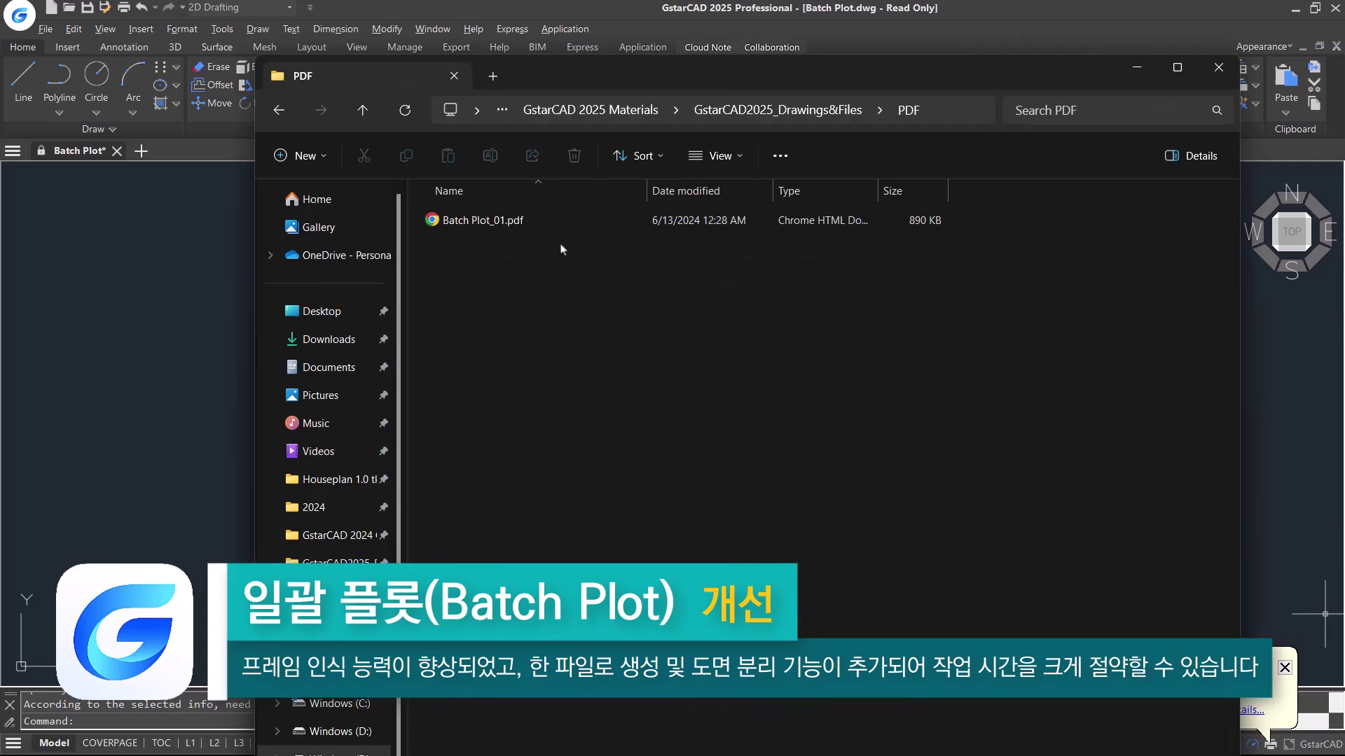
double_click(557, 221)
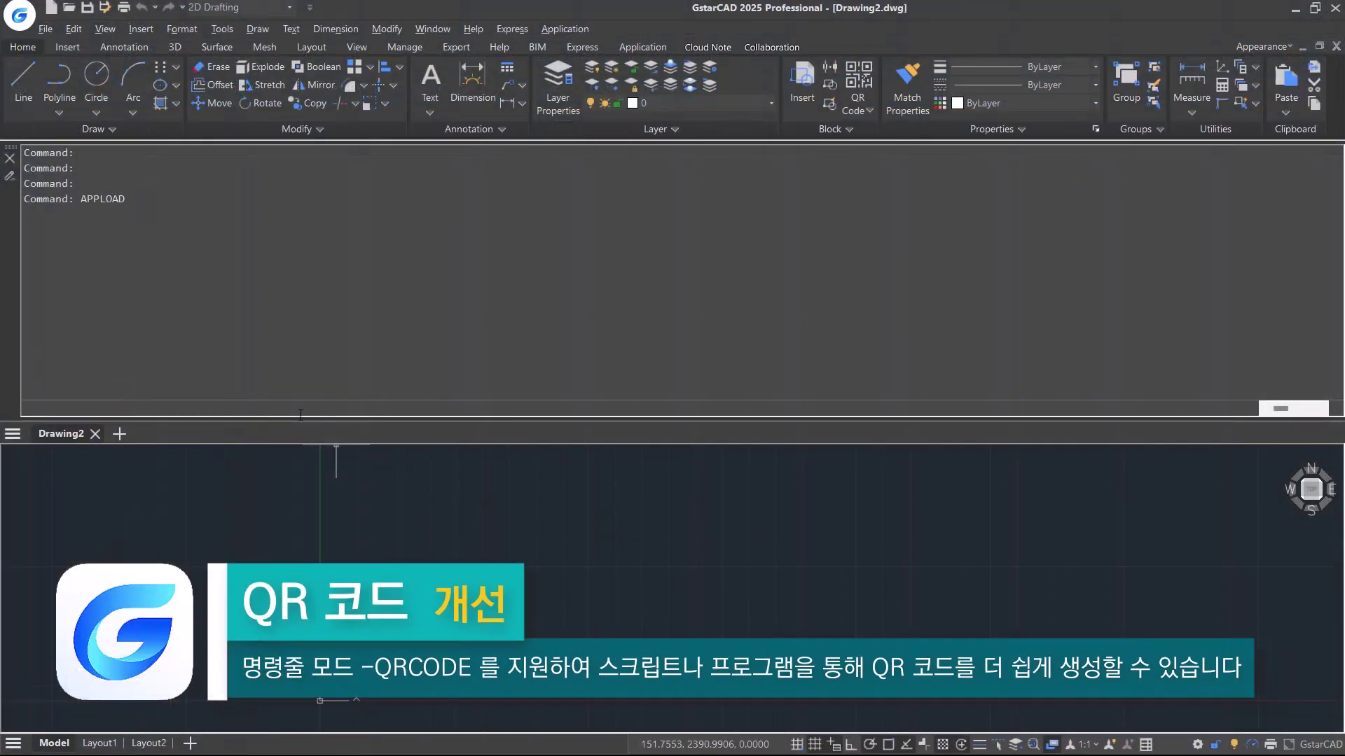
- Load the QRCODE.lsp routine with APPLOAD and begin the QR code command
key("Return")
left_click(846, 298)
left_click(469, 317)
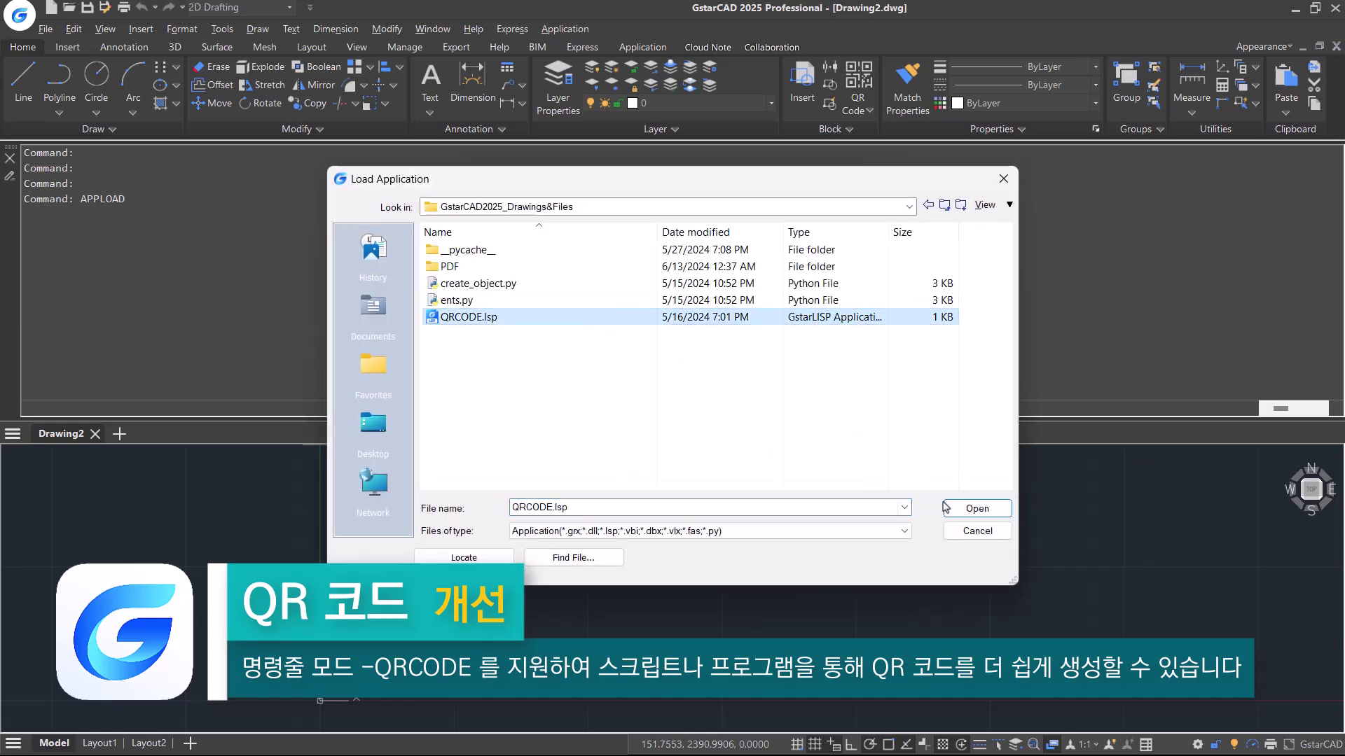
left_click(946, 507)
left_click(849, 498)
type("q")
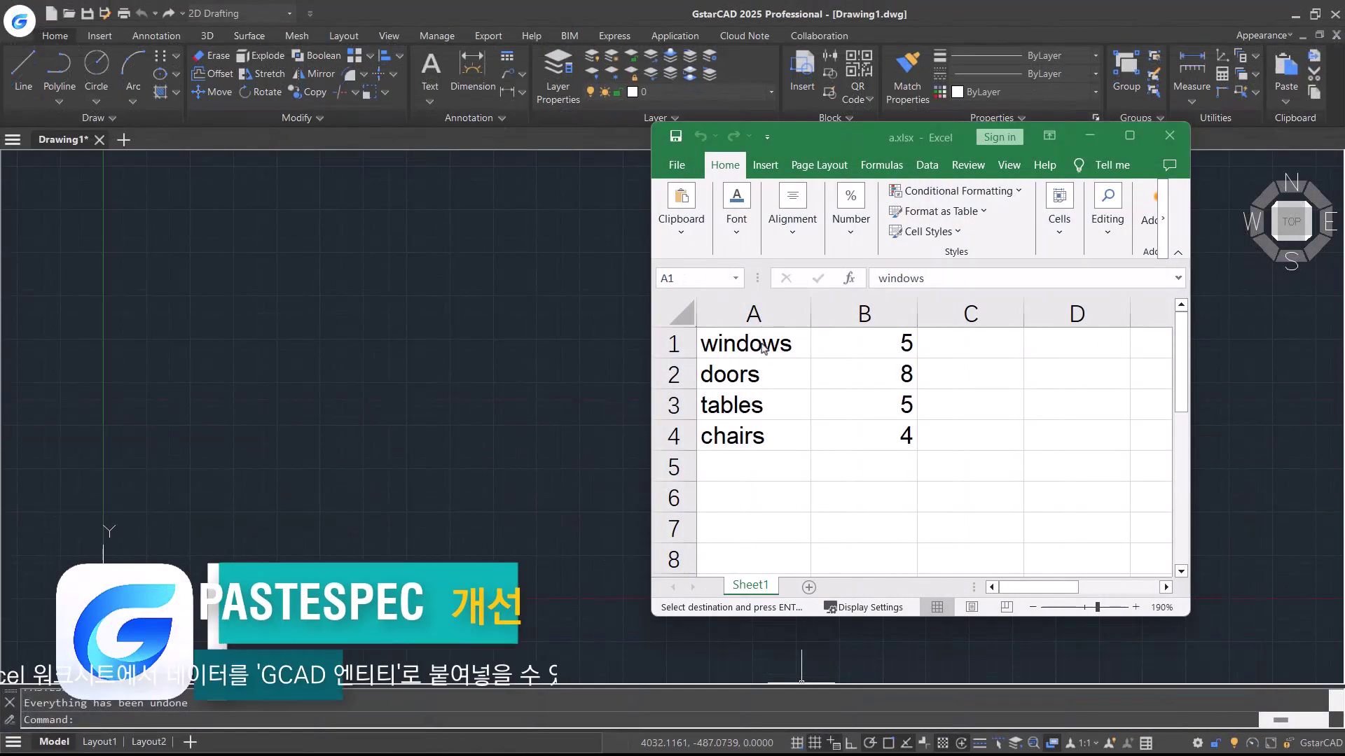
- Paste-link Excel cells A1:B4 into Drawing1 as a DWG-entities table with PASTESPEC
left_click_drag(763, 348, 857, 429)
left_click(411, 333)
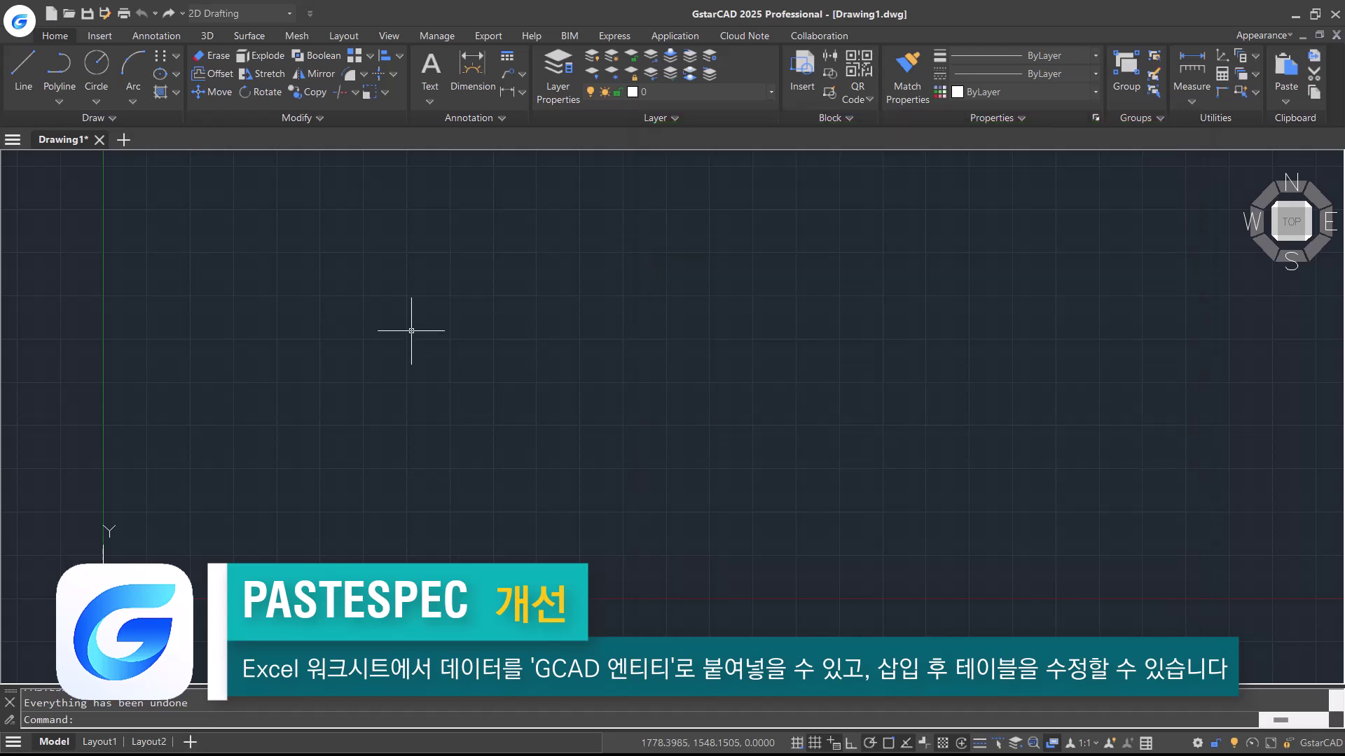
type("pastespec")
key("Return")
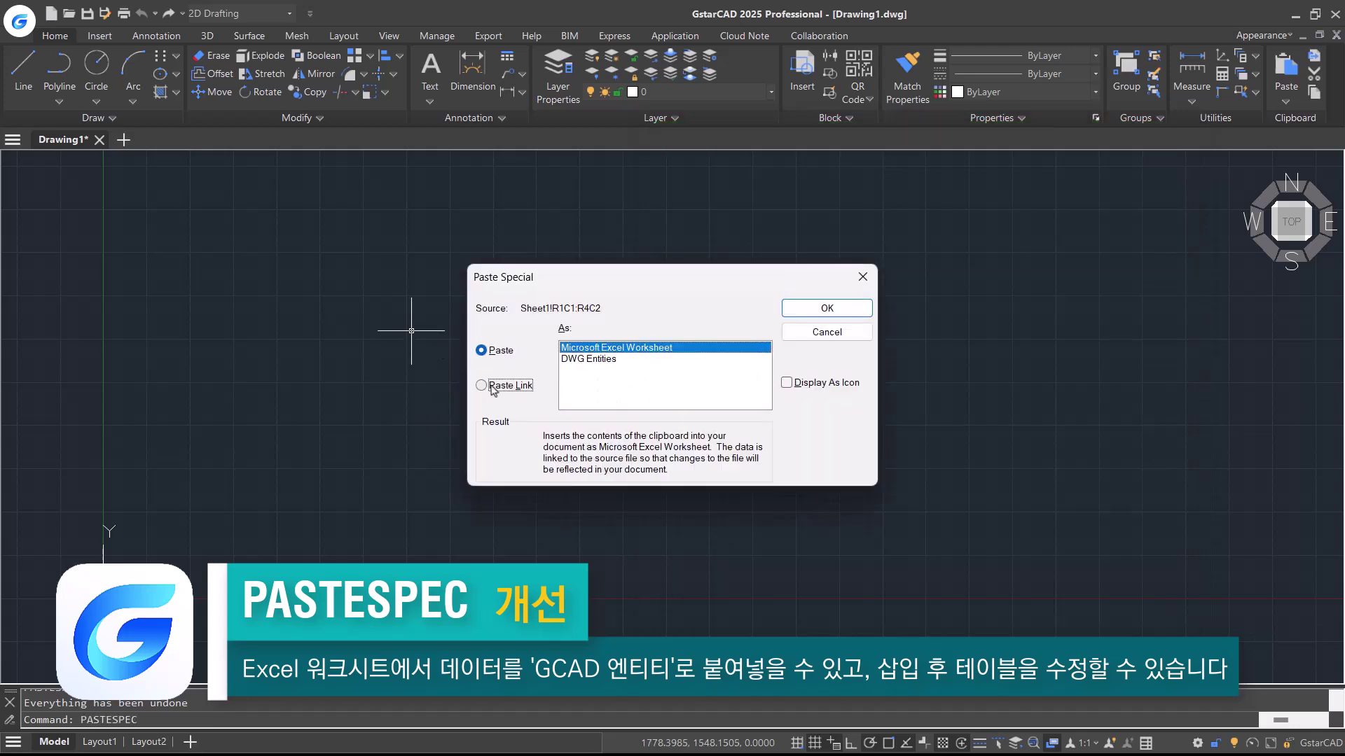
left_click(494, 385)
left_click(686, 360)
left_click(821, 309)
left_click(461, 354)
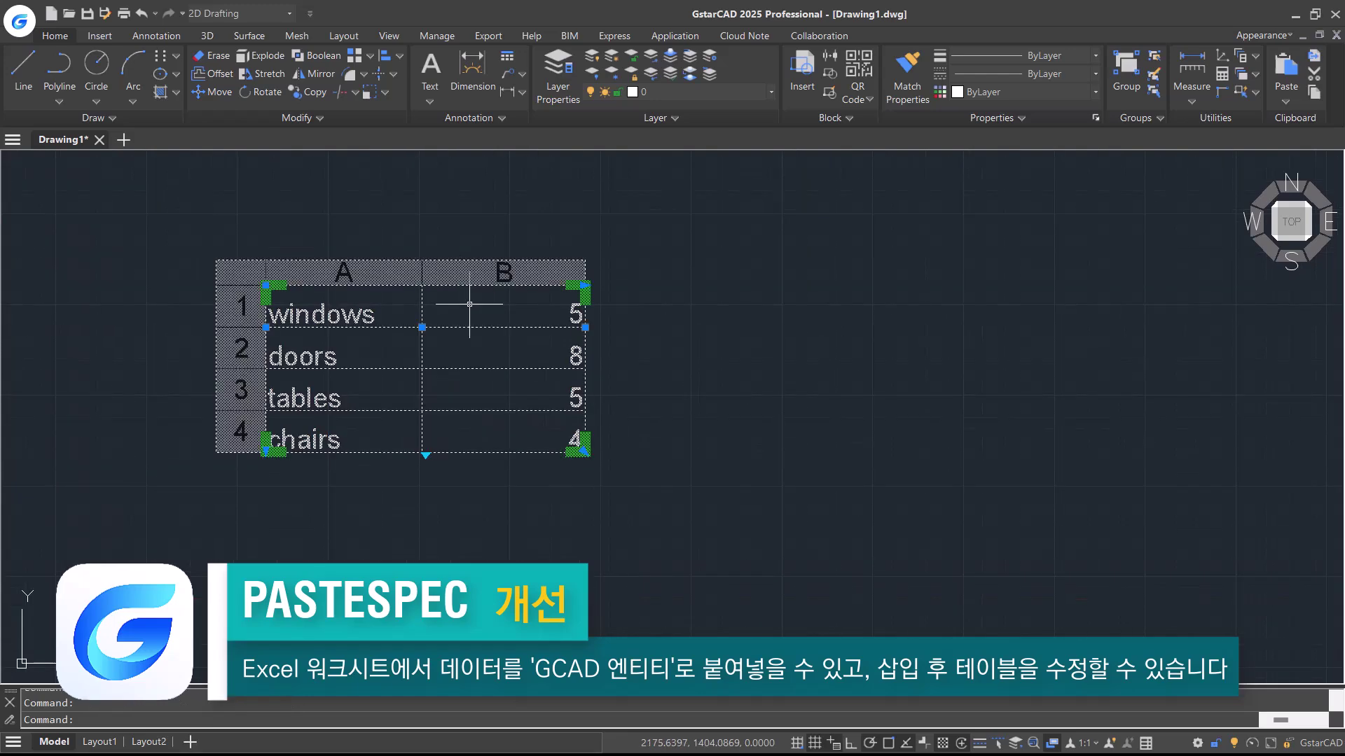
- Change tables to 3 in Excel cell B3 and refresh the linked table with DATALINKUPDATE
scroll(491, 322, "up", 3)
left_click(423, 283)
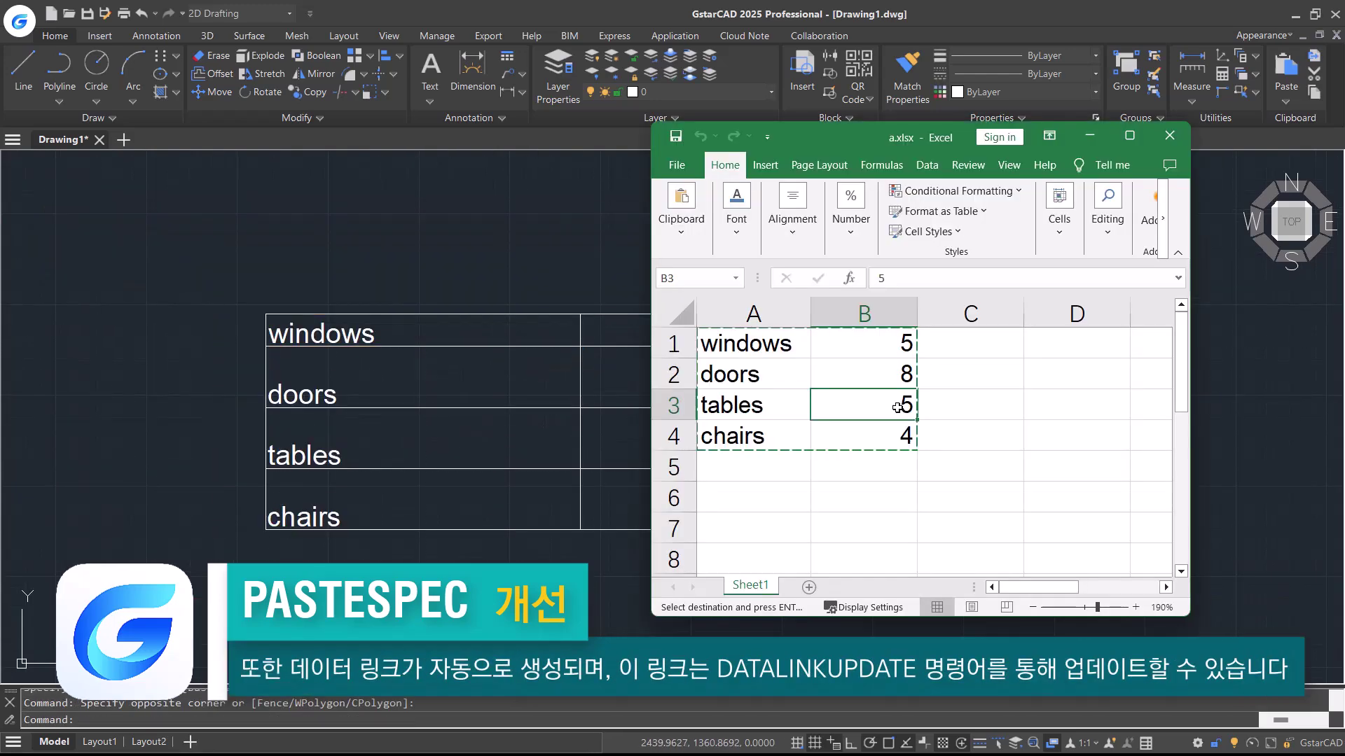
key("Tab")
key("alt+Tab")
type("datalinkupdate")
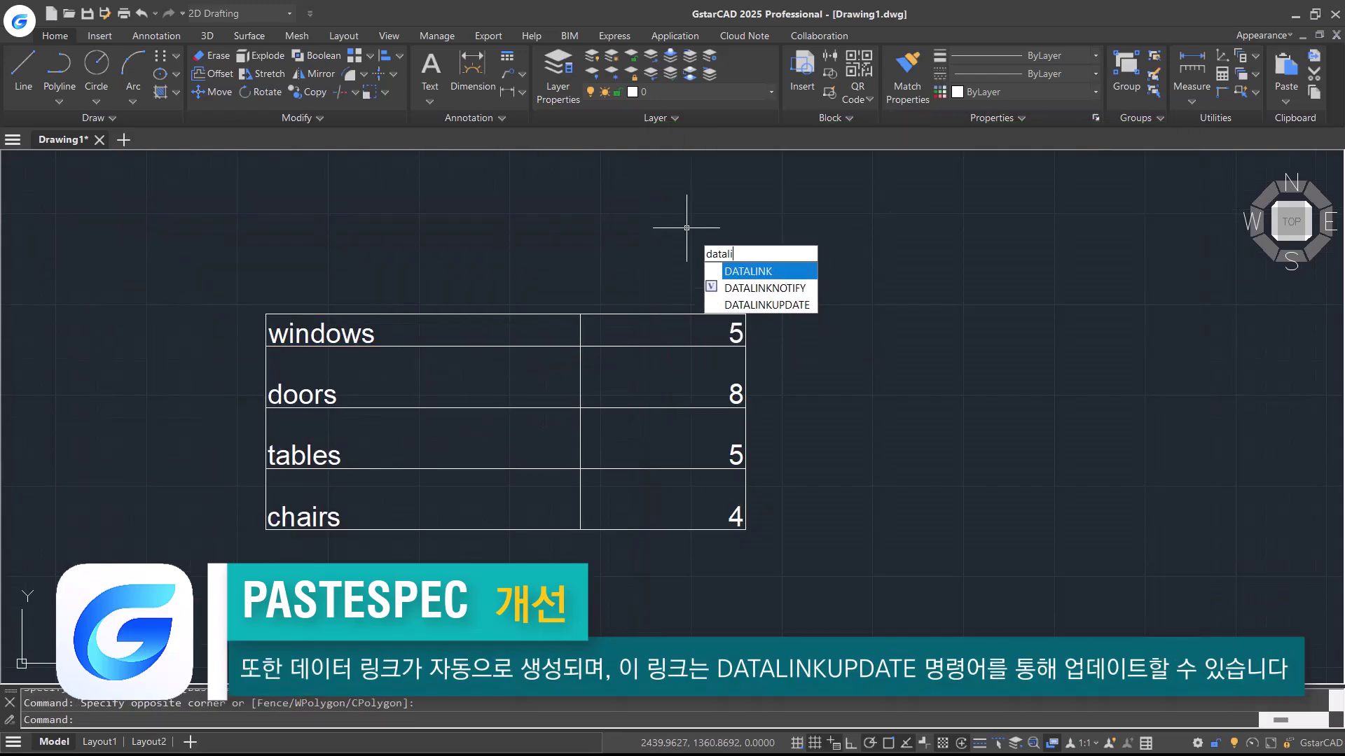
key("Return")
key("Return")
left_click(451, 339)
key("Return")
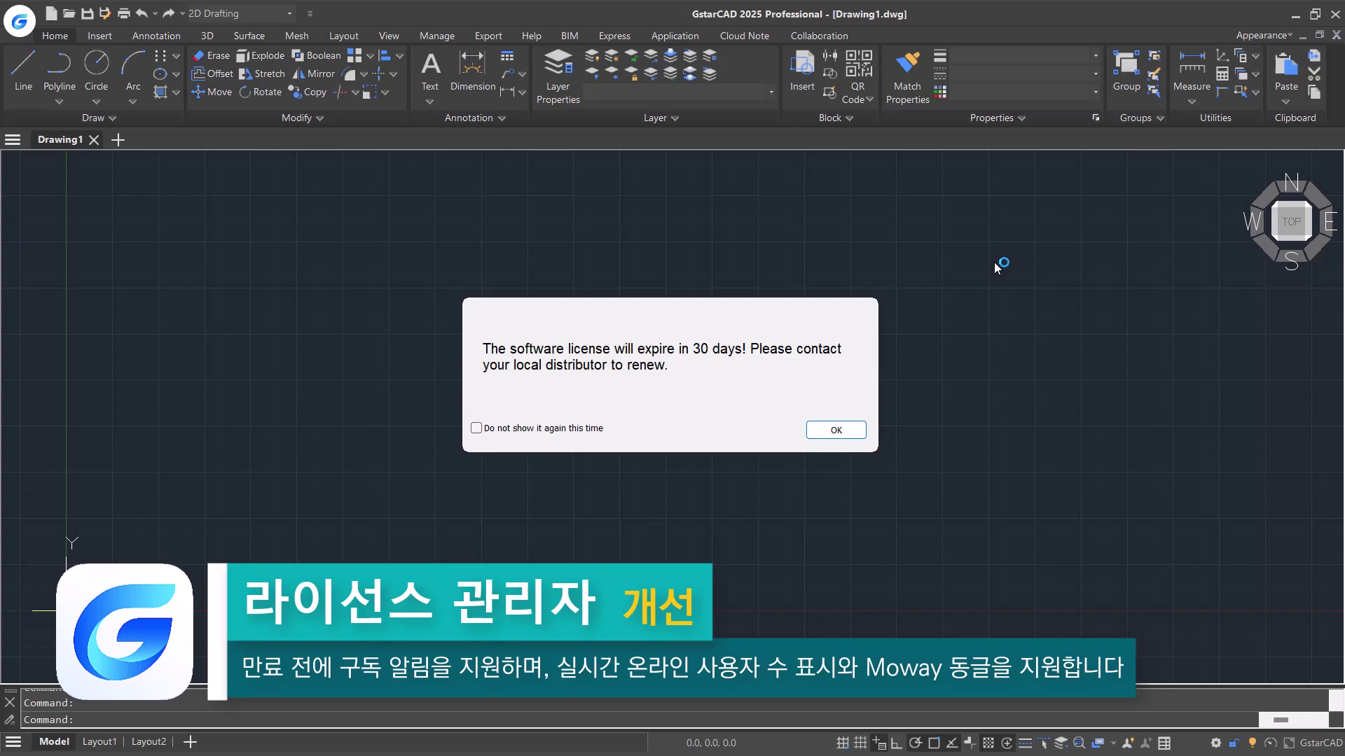
- Dismiss the 30-day expiry notice and review the network license statistics showing one online user
left_click(853, 432)
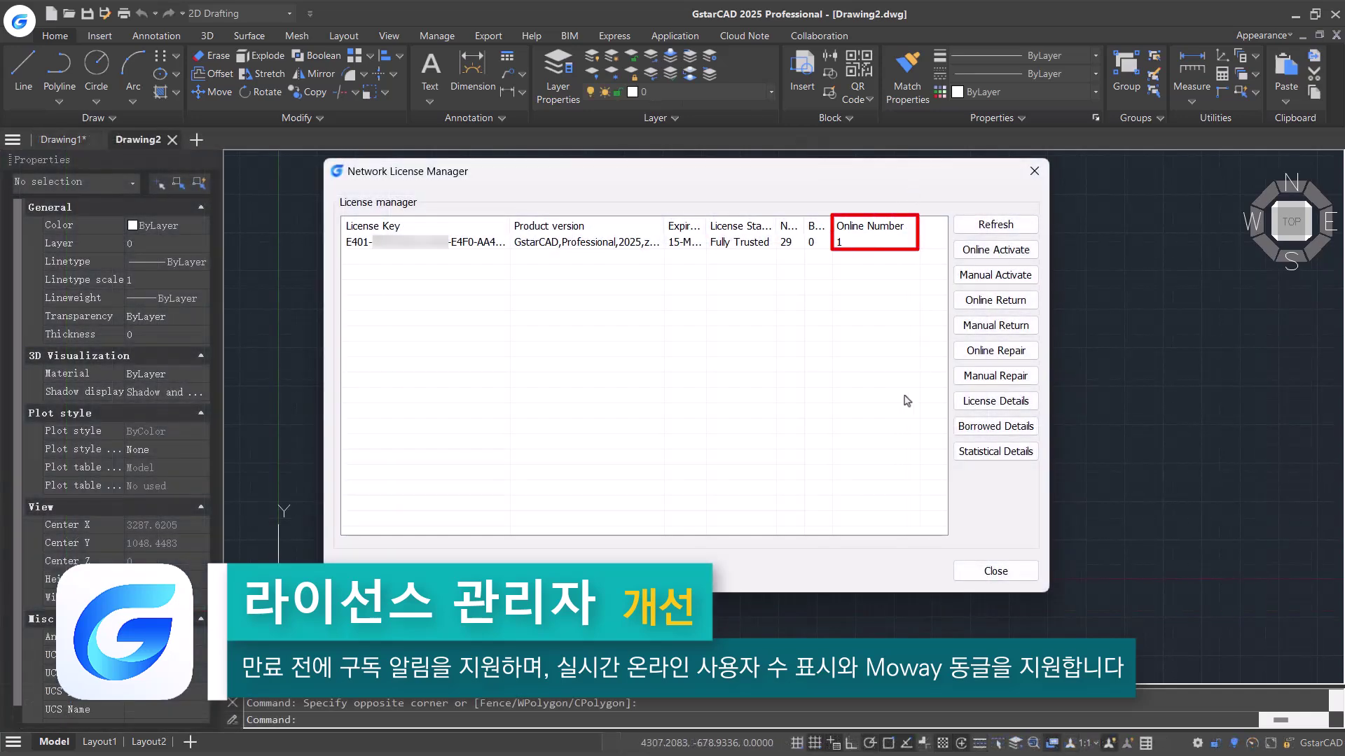
left_click(1002, 453)
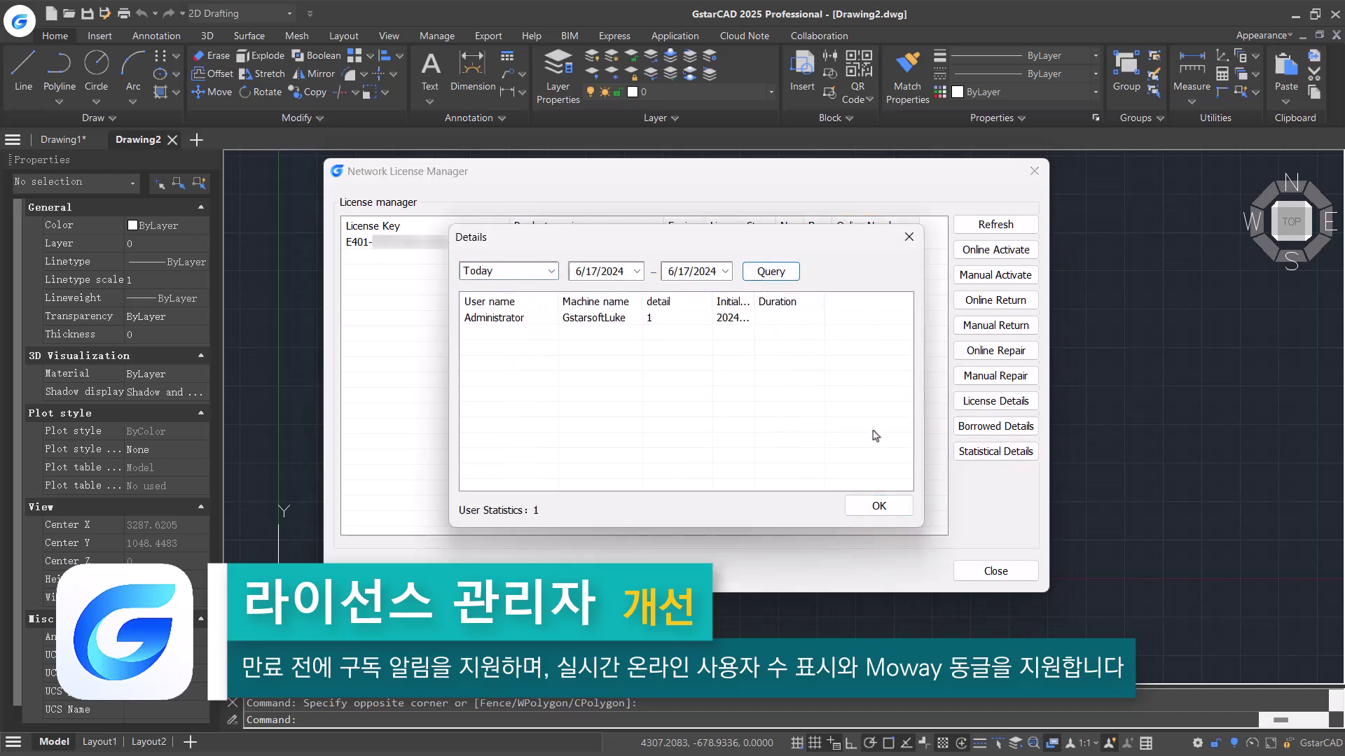
left_click(879, 506)
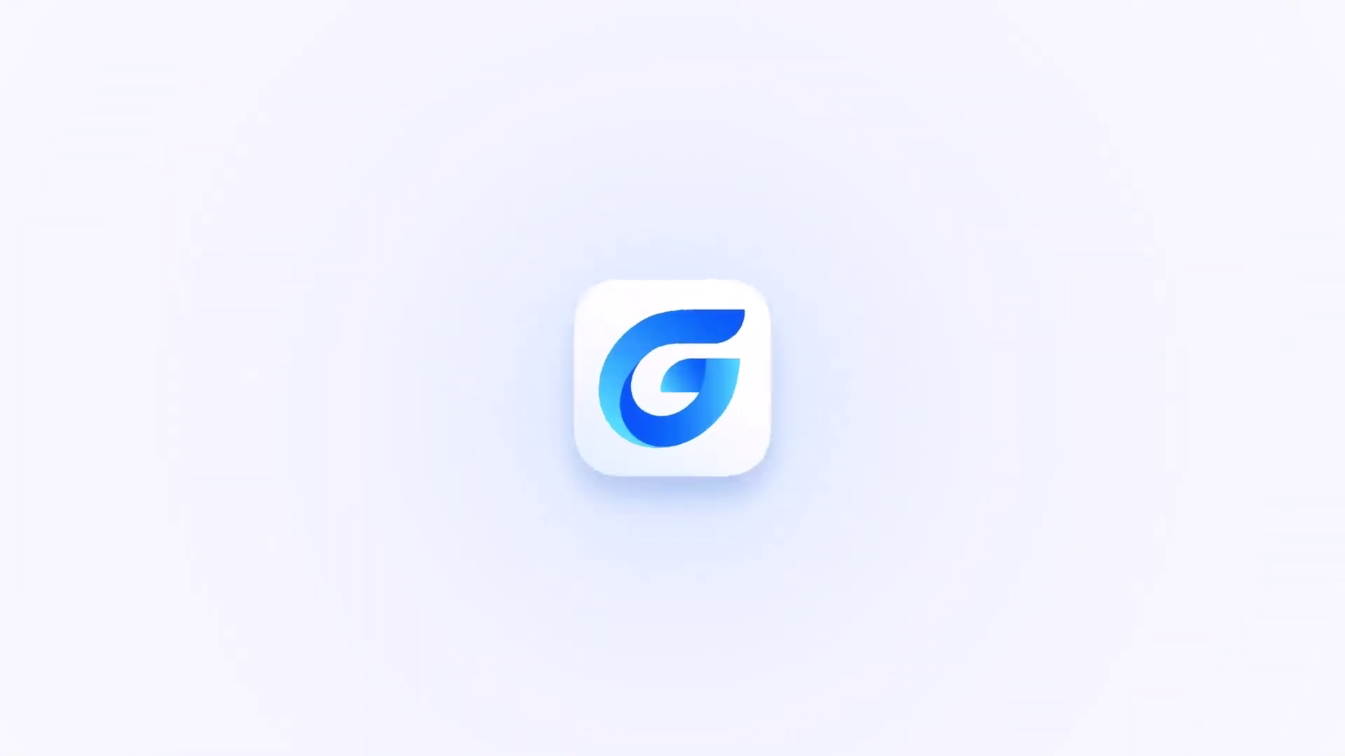